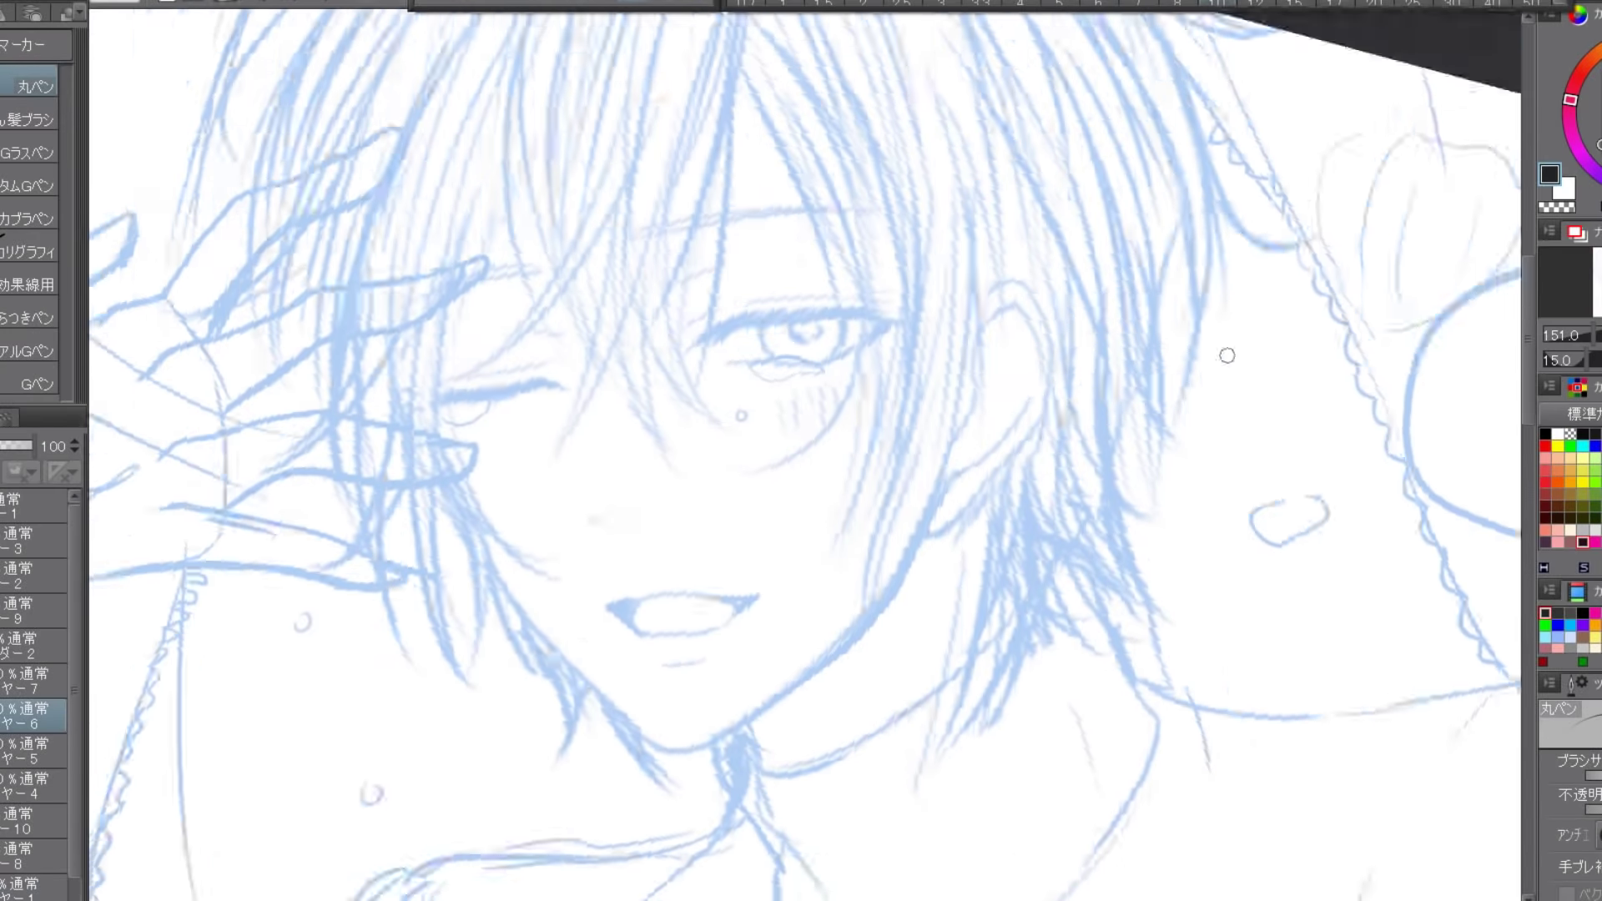
- Ink thick black upper lash lines over the sketch for the open eye and the closed, winking eye
key(ctrl+plus)
mouse_move(608, 267)
mouse_down()
mouse_move(948, 214)
mouse_move(977, 249)
mouse_up()
drag(713, 226, 1085, 417)
drag(715, 500, 876, 476)
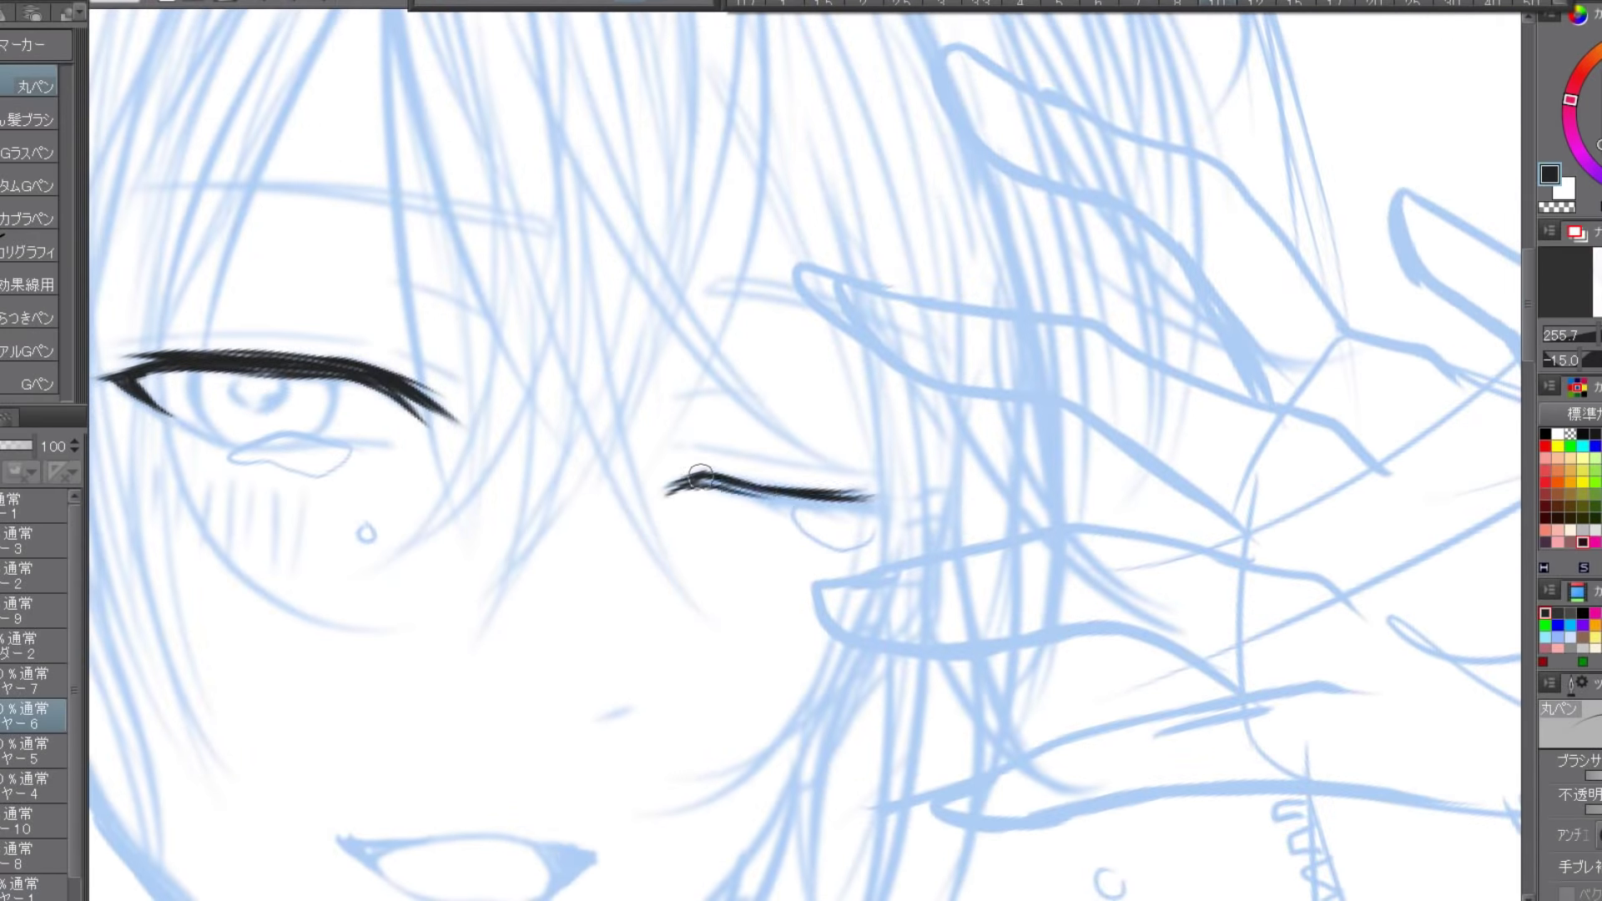
drag(701, 505, 943, 488)
key(e)
- Ink the open eye's lower lash line on layer 4 and its iris outline on layer 5
click(29, 786)
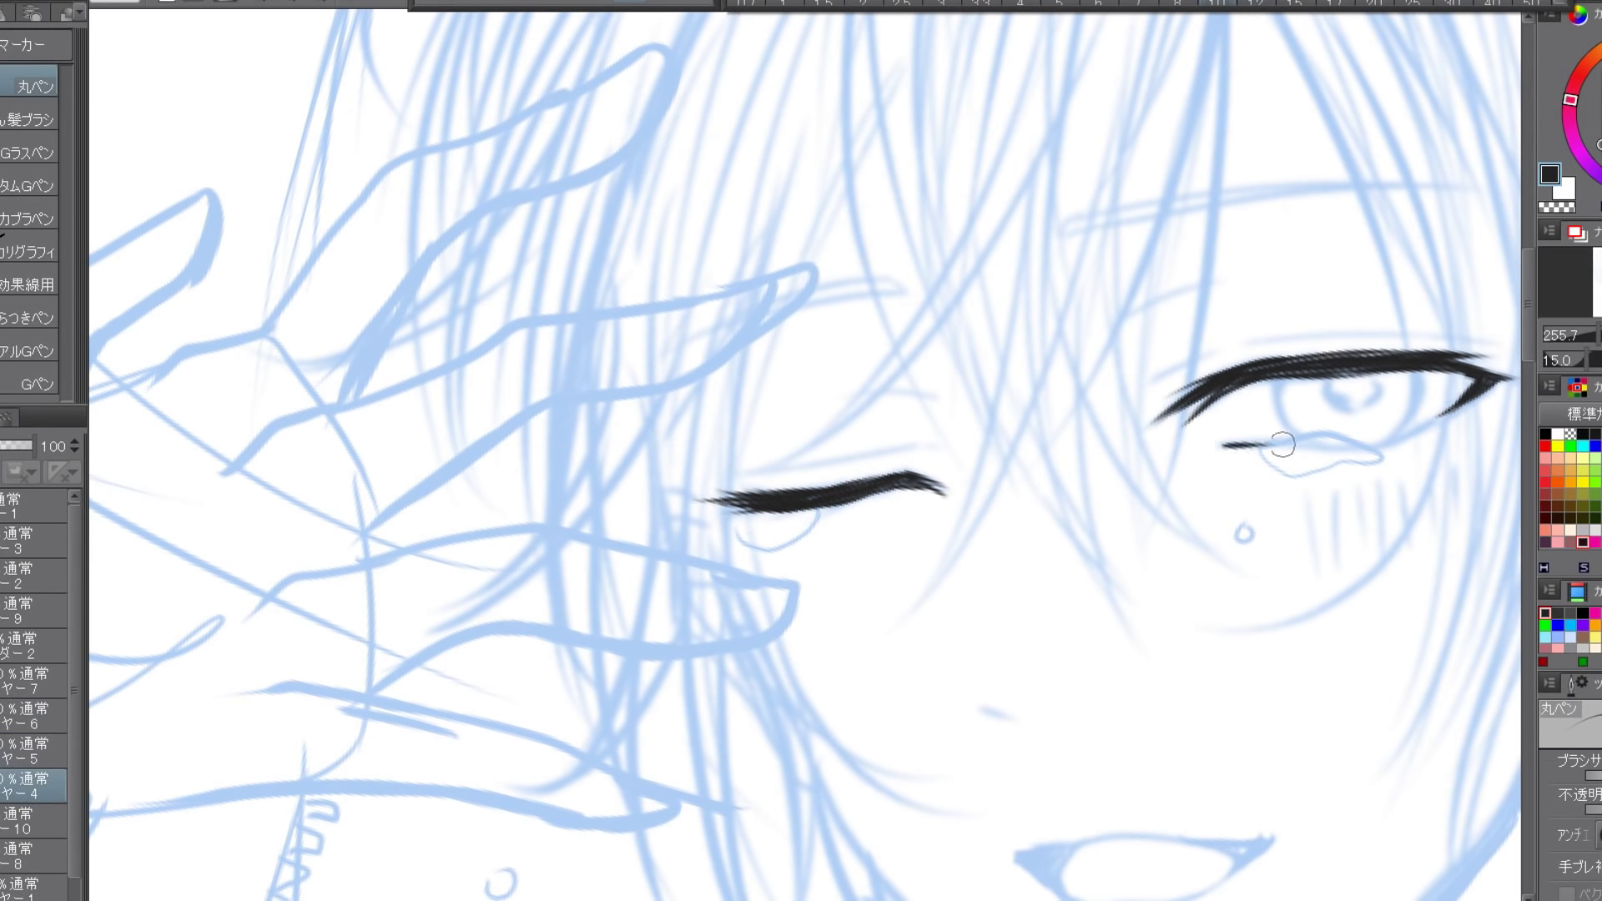
drag(1225, 440, 1306, 434)
drag(1307, 434, 1433, 417)
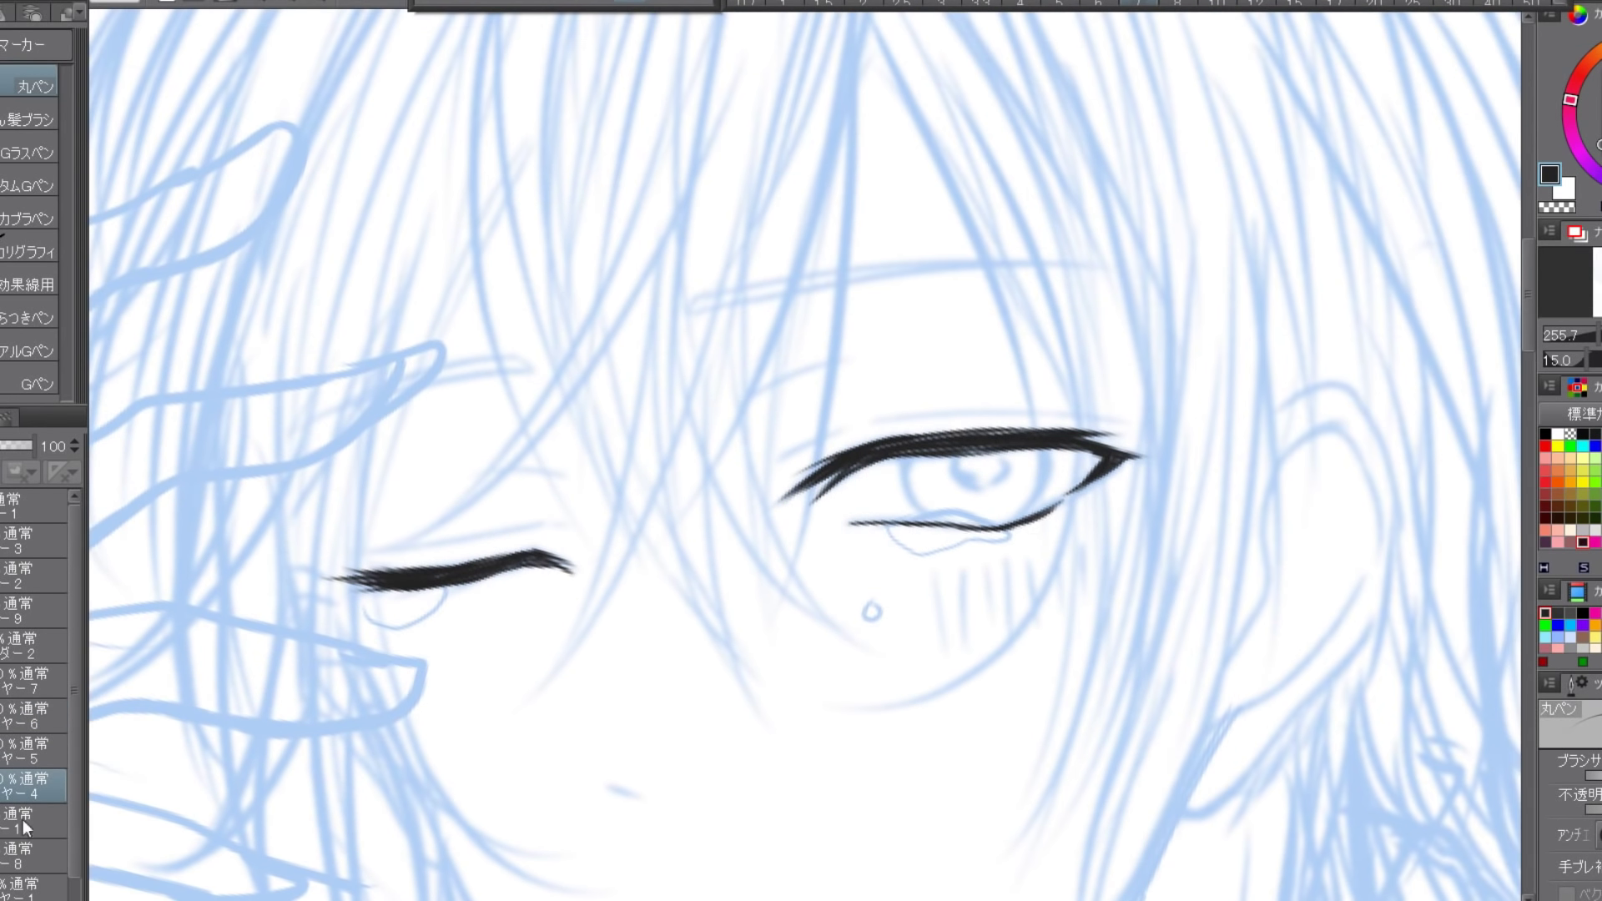
click(29, 751)
drag(911, 458, 992, 527)
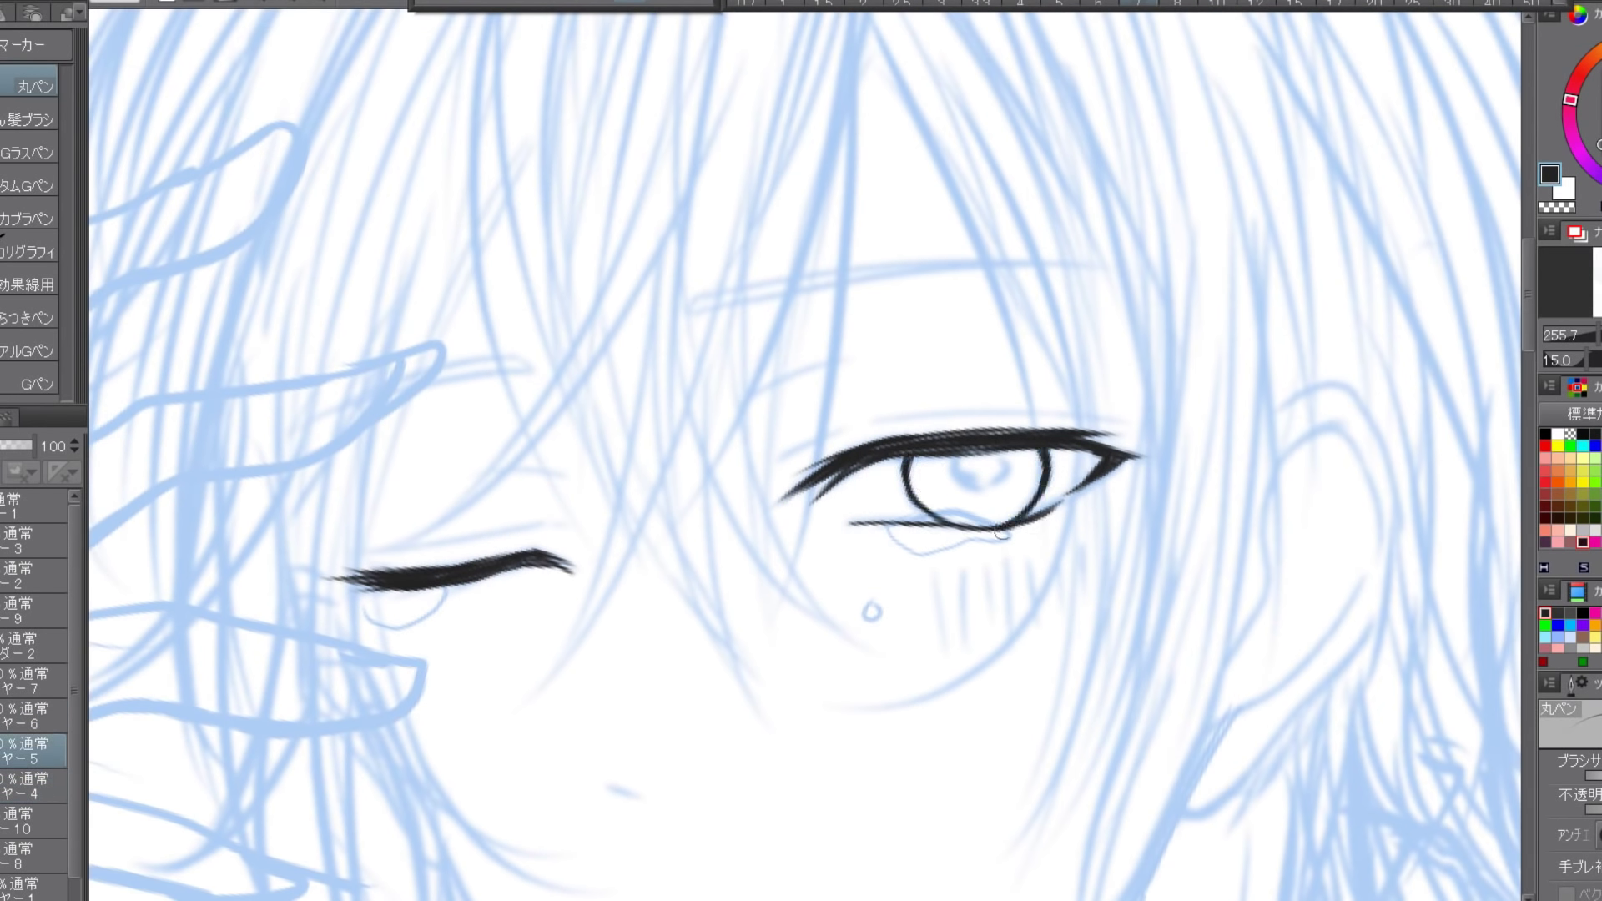
- Ink thin eyelid crease lines above both eyes on layer 8
click(29, 855)
drag(791, 471, 1084, 418)
scroll(801, 451, down, 3)
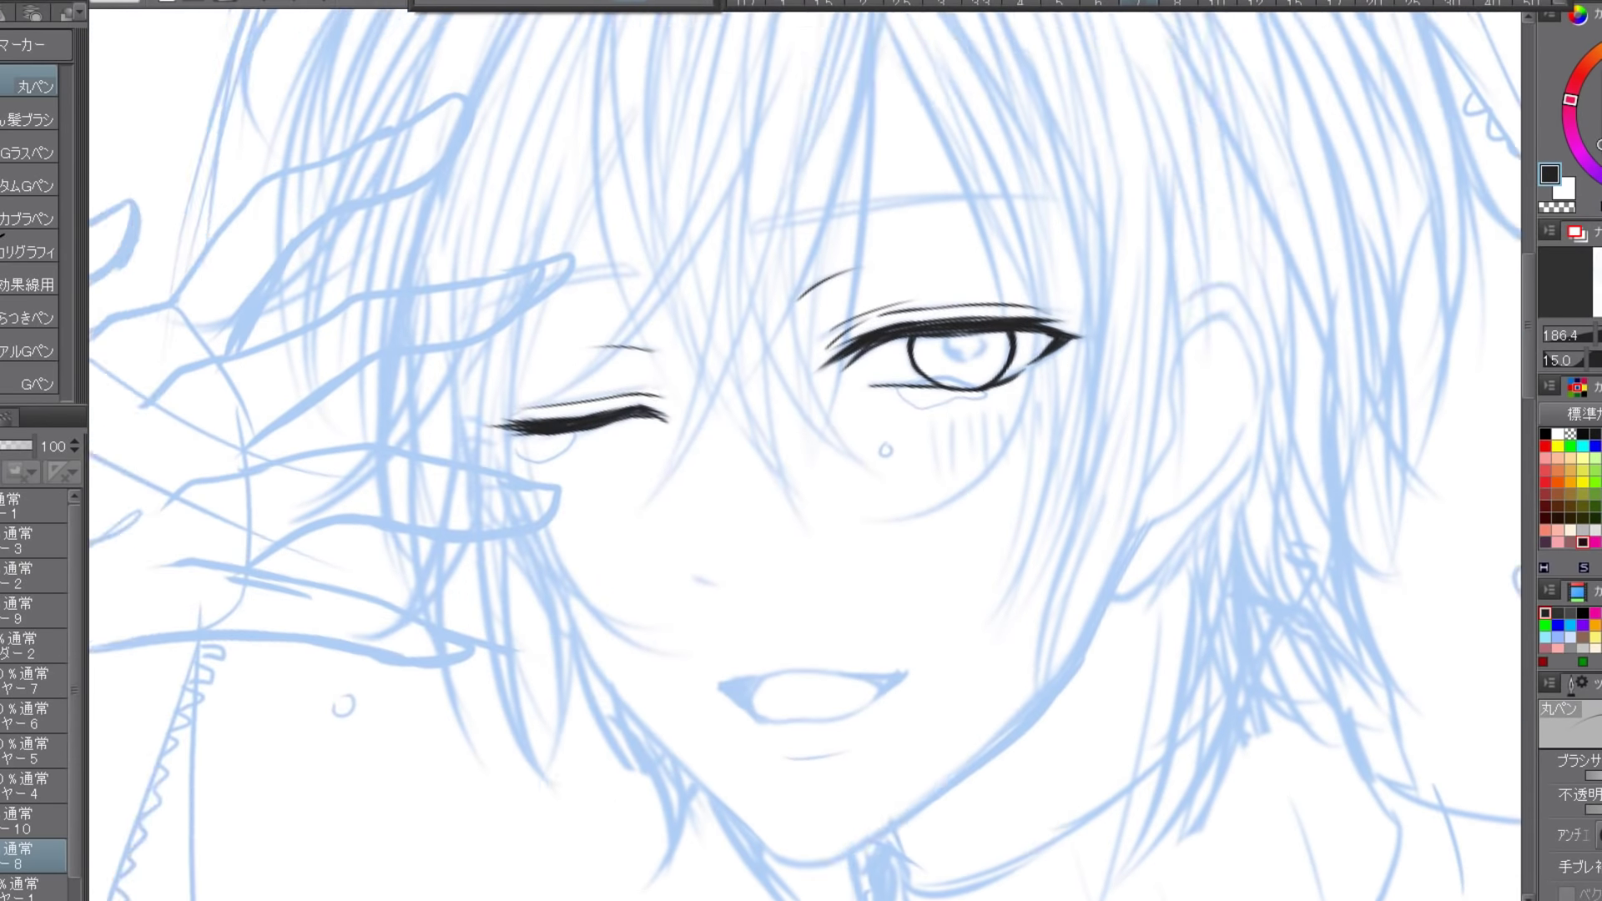
- Ink the jaw and chin contour on layer 8, along with the outlines and inner folds of both ears
scroll(801, 451, up, 2)
drag(452, 386, 751, 761)
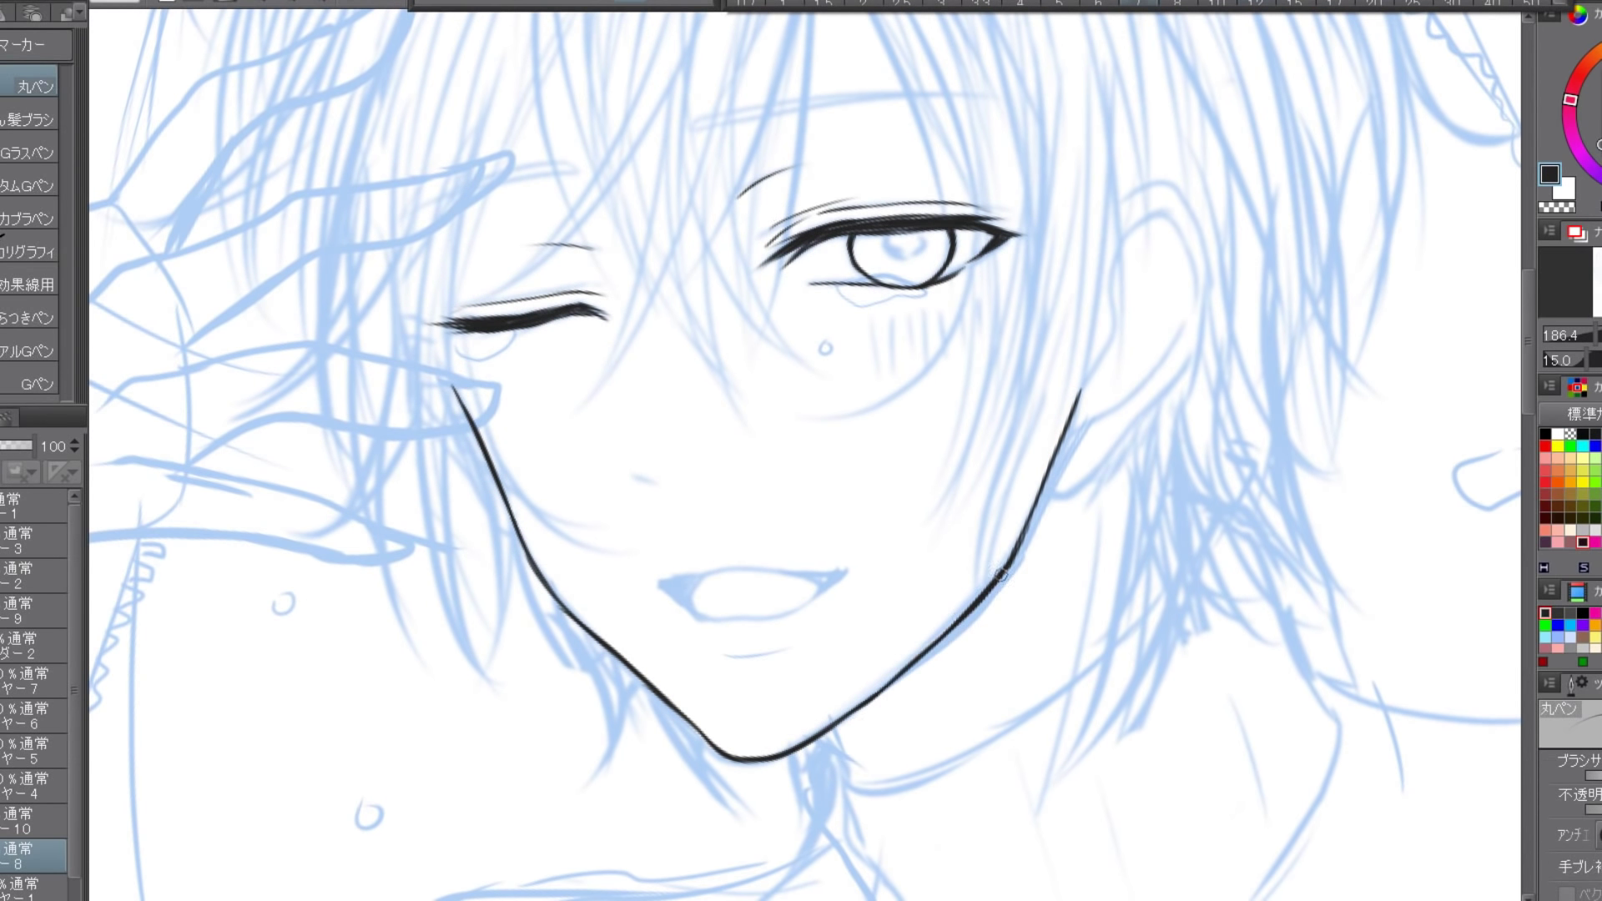
mouse_move(1114, 205)
mouse_down()
mouse_move(1047, 492)
mouse_move(1202, 301)
mouse_up()
drag(1068, 430, 1110, 263)
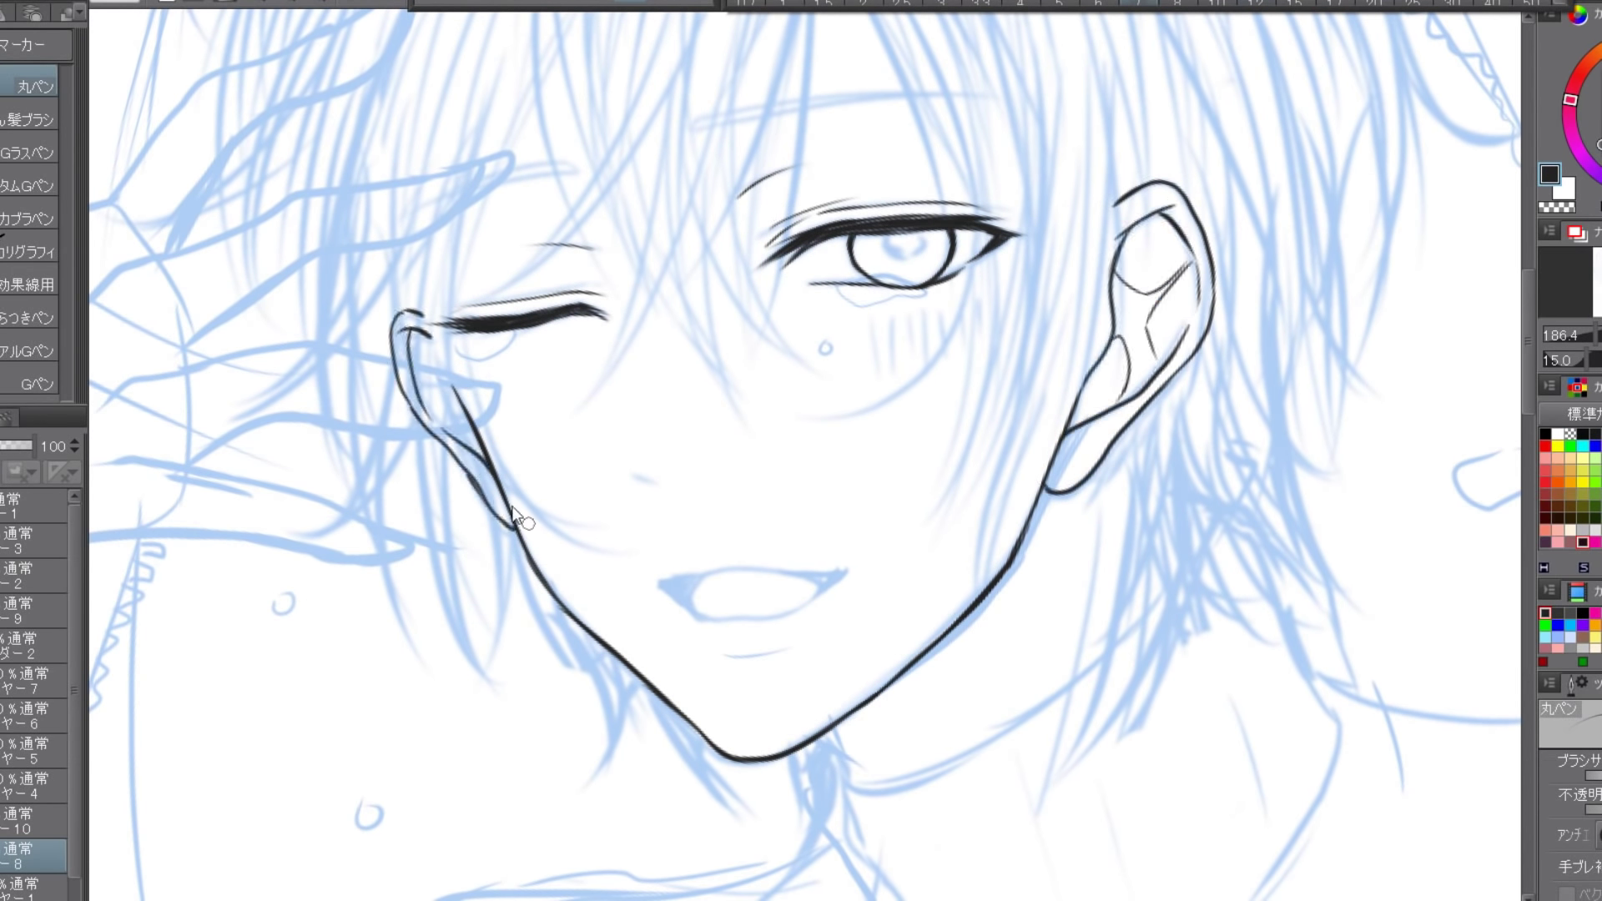
- Ink the small nose mark and the open smiling mouth with dark corners on layer 10
key(alt+])
drag(638, 474, 652, 481)
drag(659, 582, 728, 571)
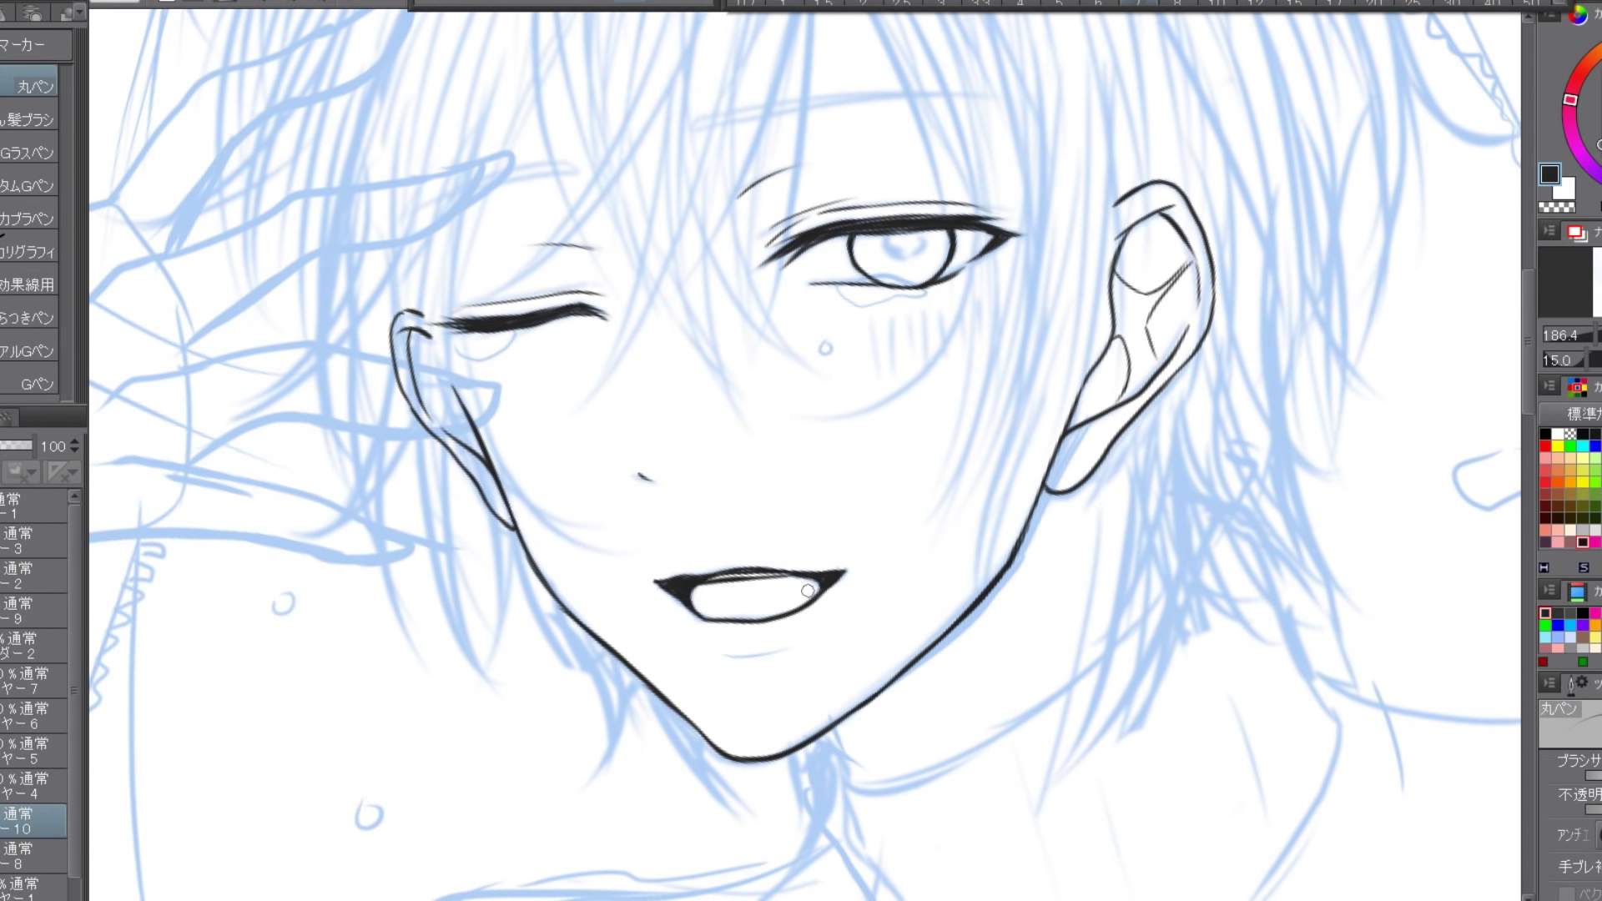
- Thicken the jawline and ink thin eyebrows above both eyes, following the sketch
key(alt+])
key(alt+])
key(alt+])
key(alt+])
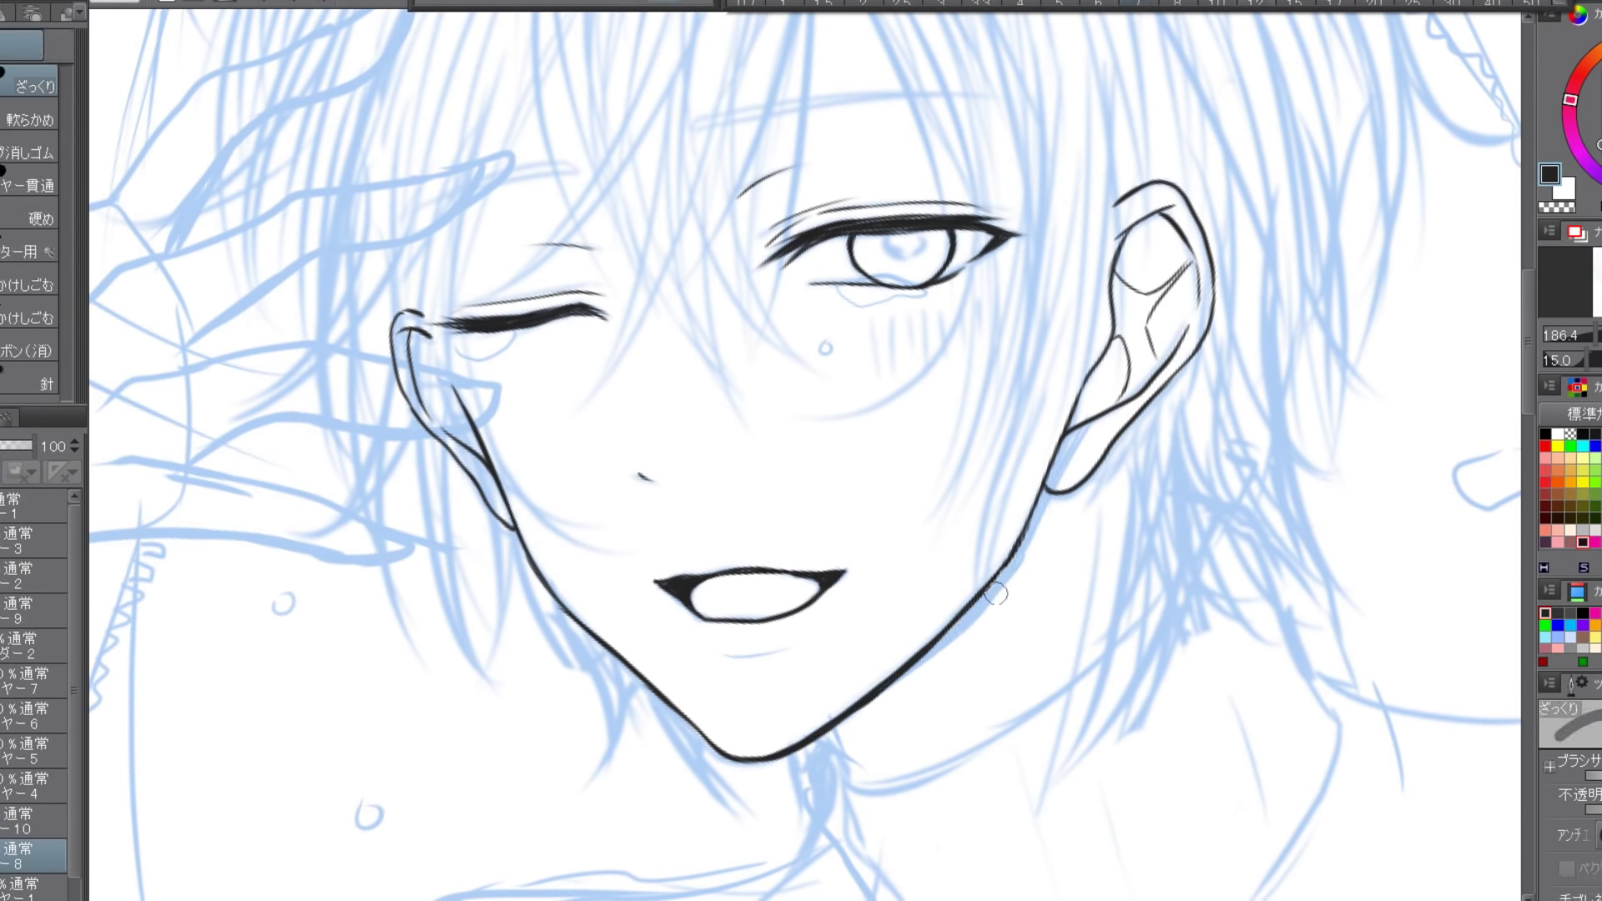
drag(695, 131, 661, 247)
key(alt+[)
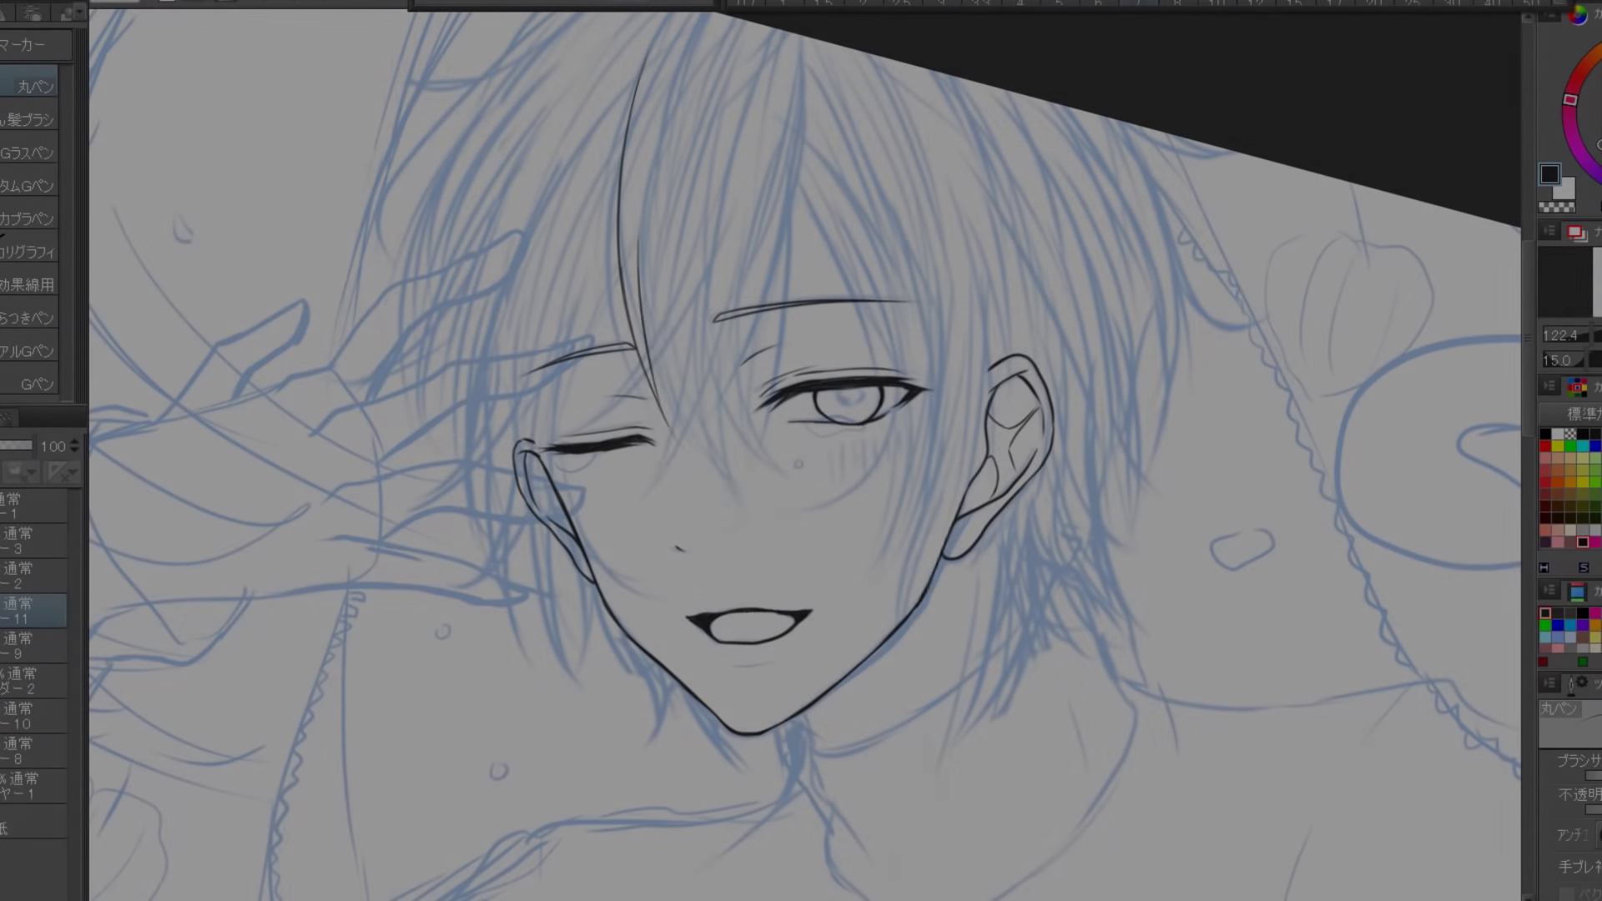
- Ink the long bang strands falling between the eyes, adding crossing strands on layer 12
drag(642, 49, 727, 487)
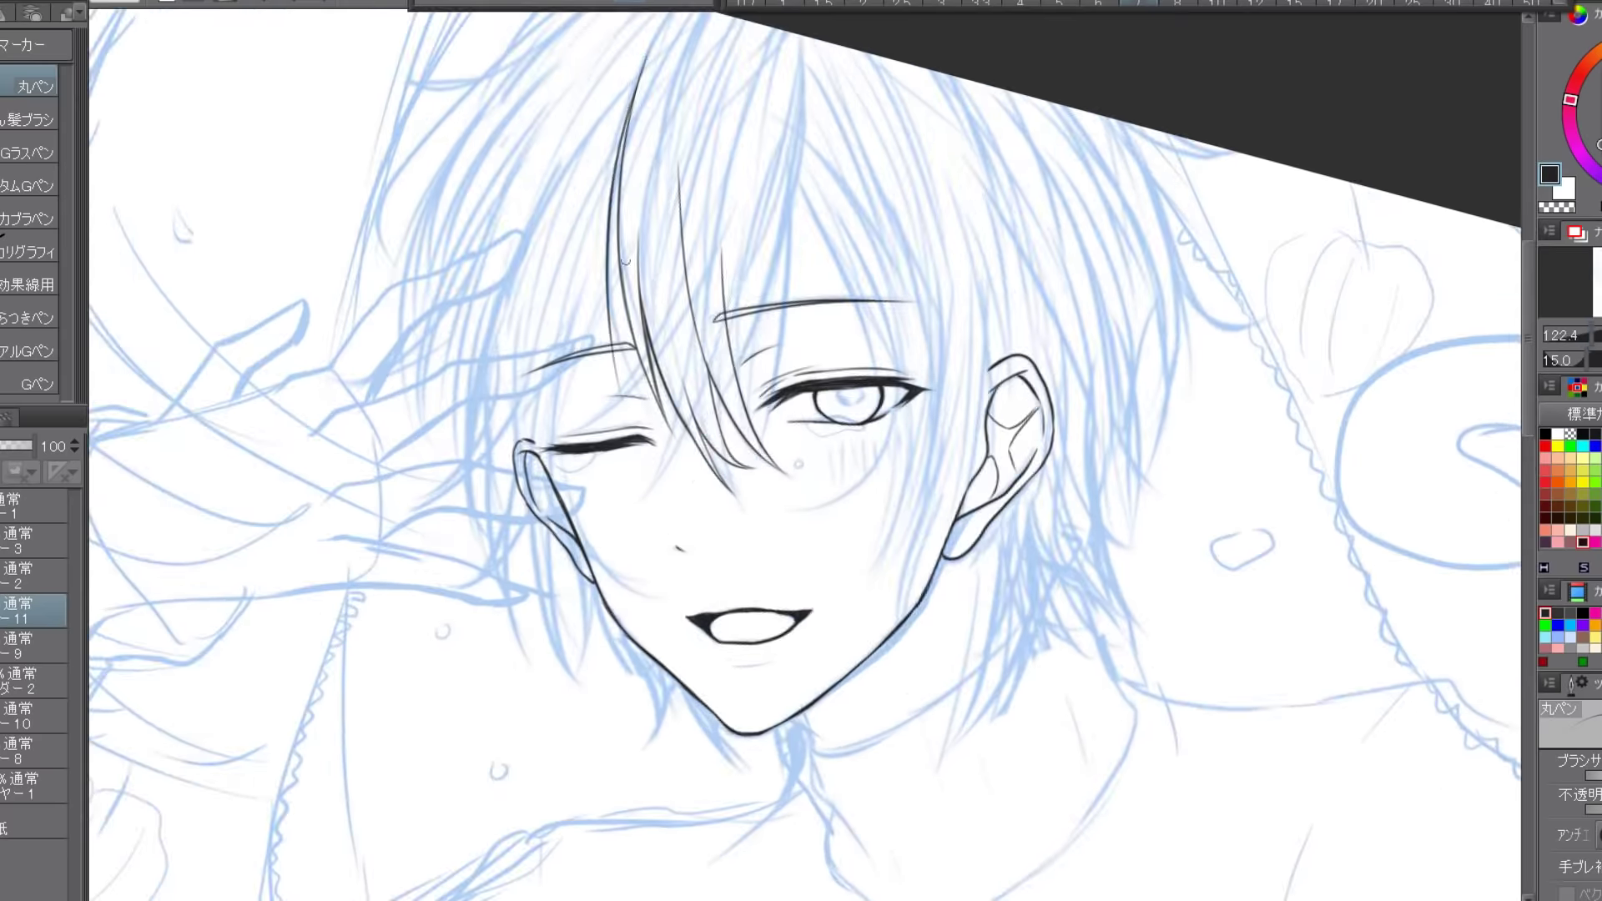
drag(622, 197, 594, 429)
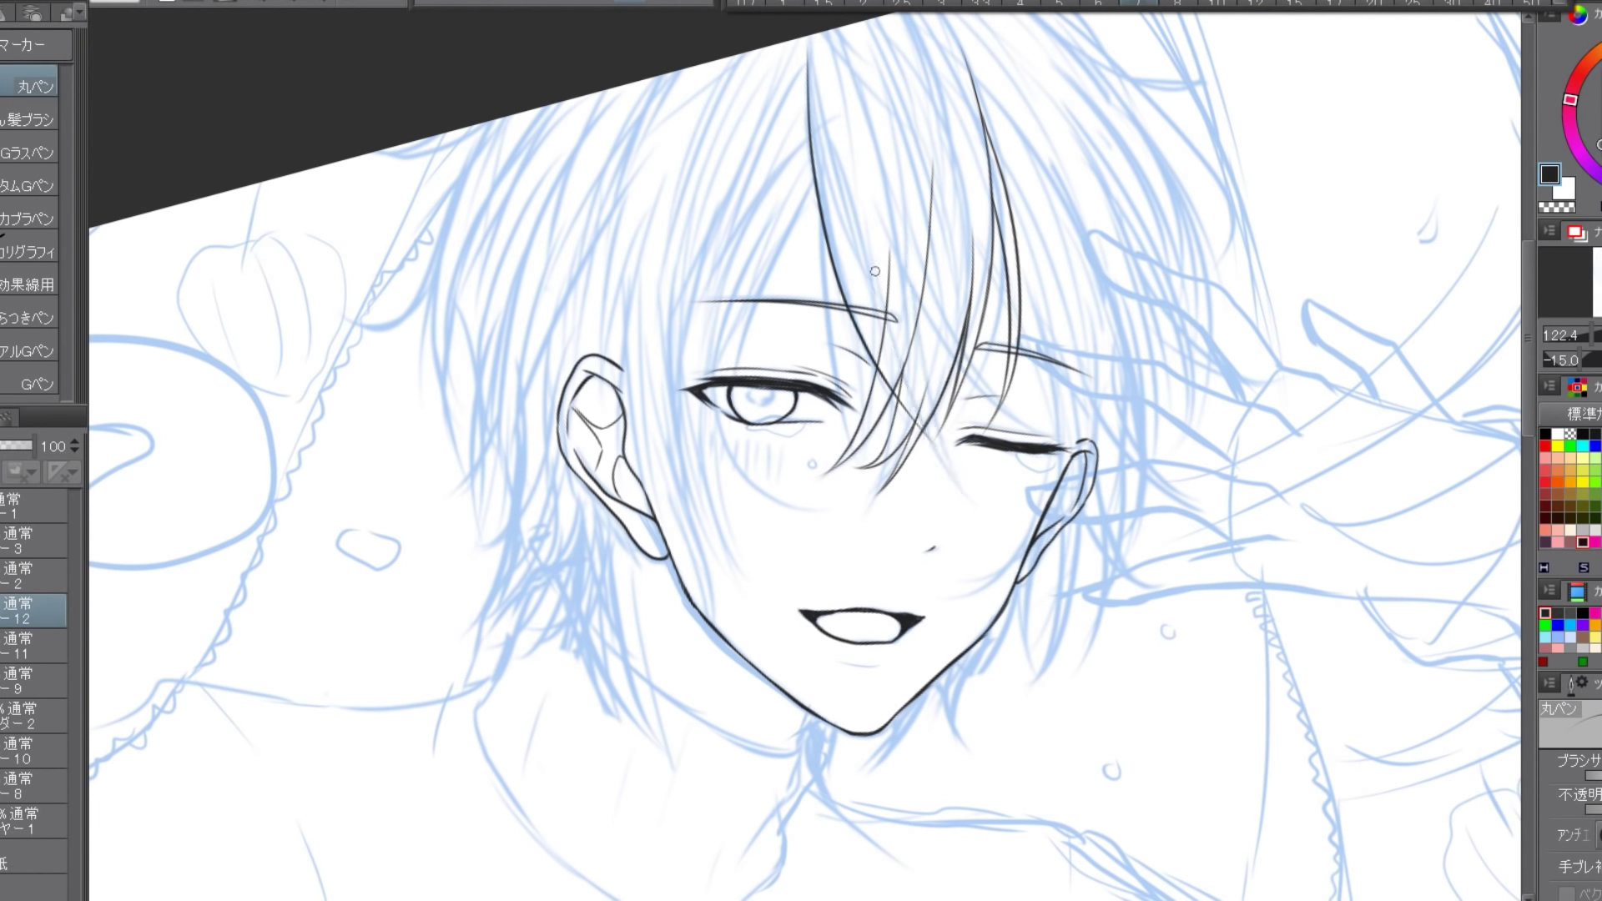
drag(874, 271, 988, 498)
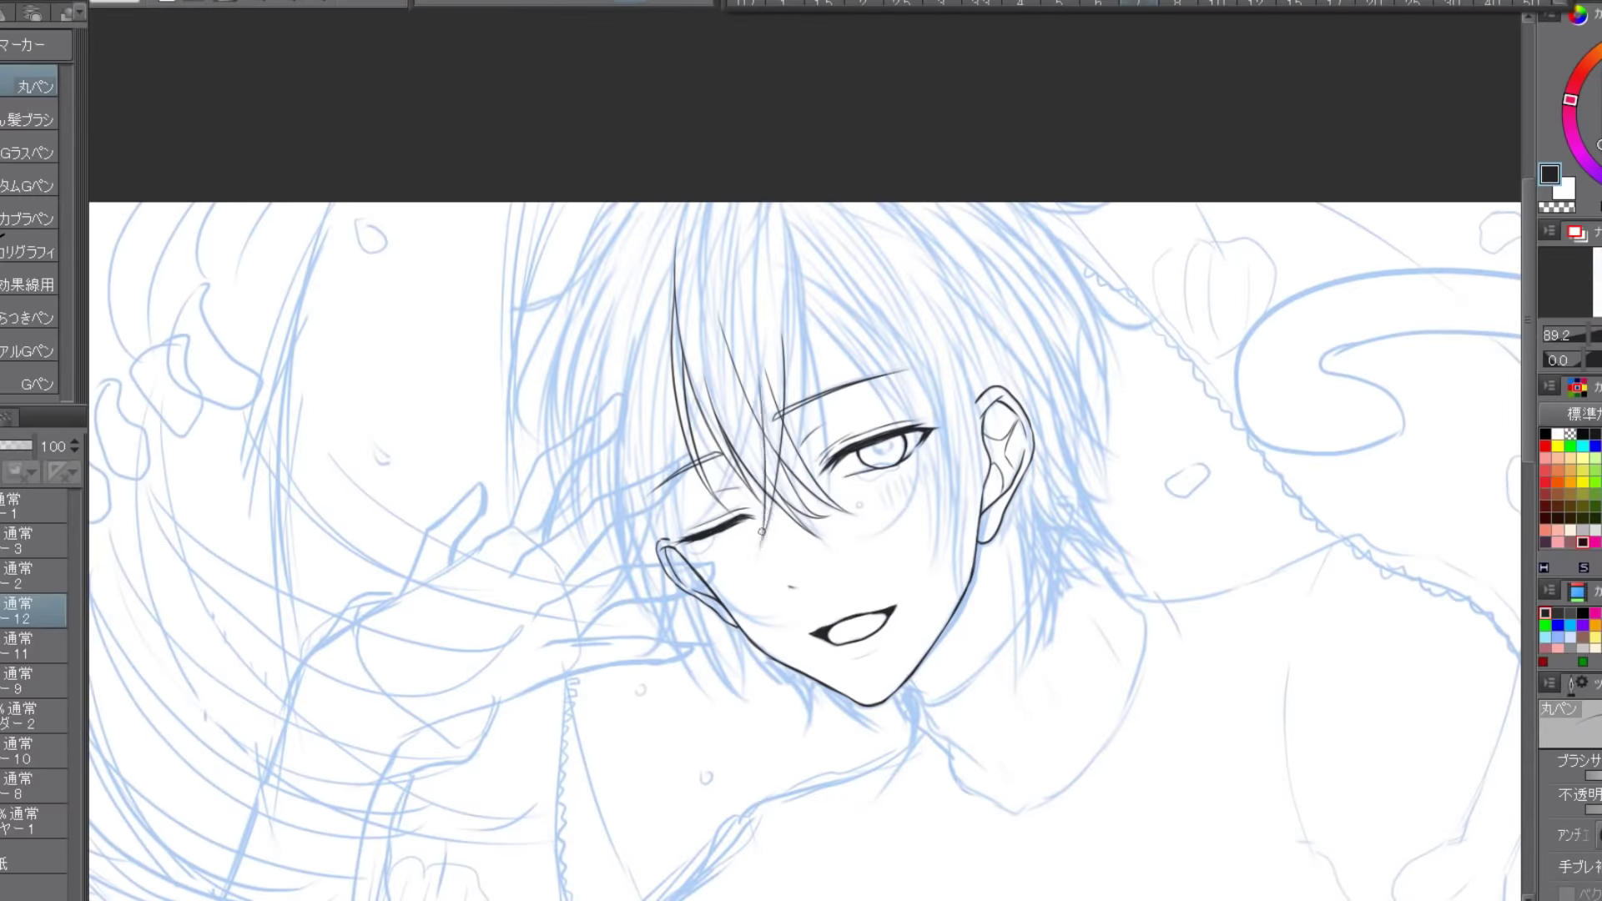
key(ctrl+plus)
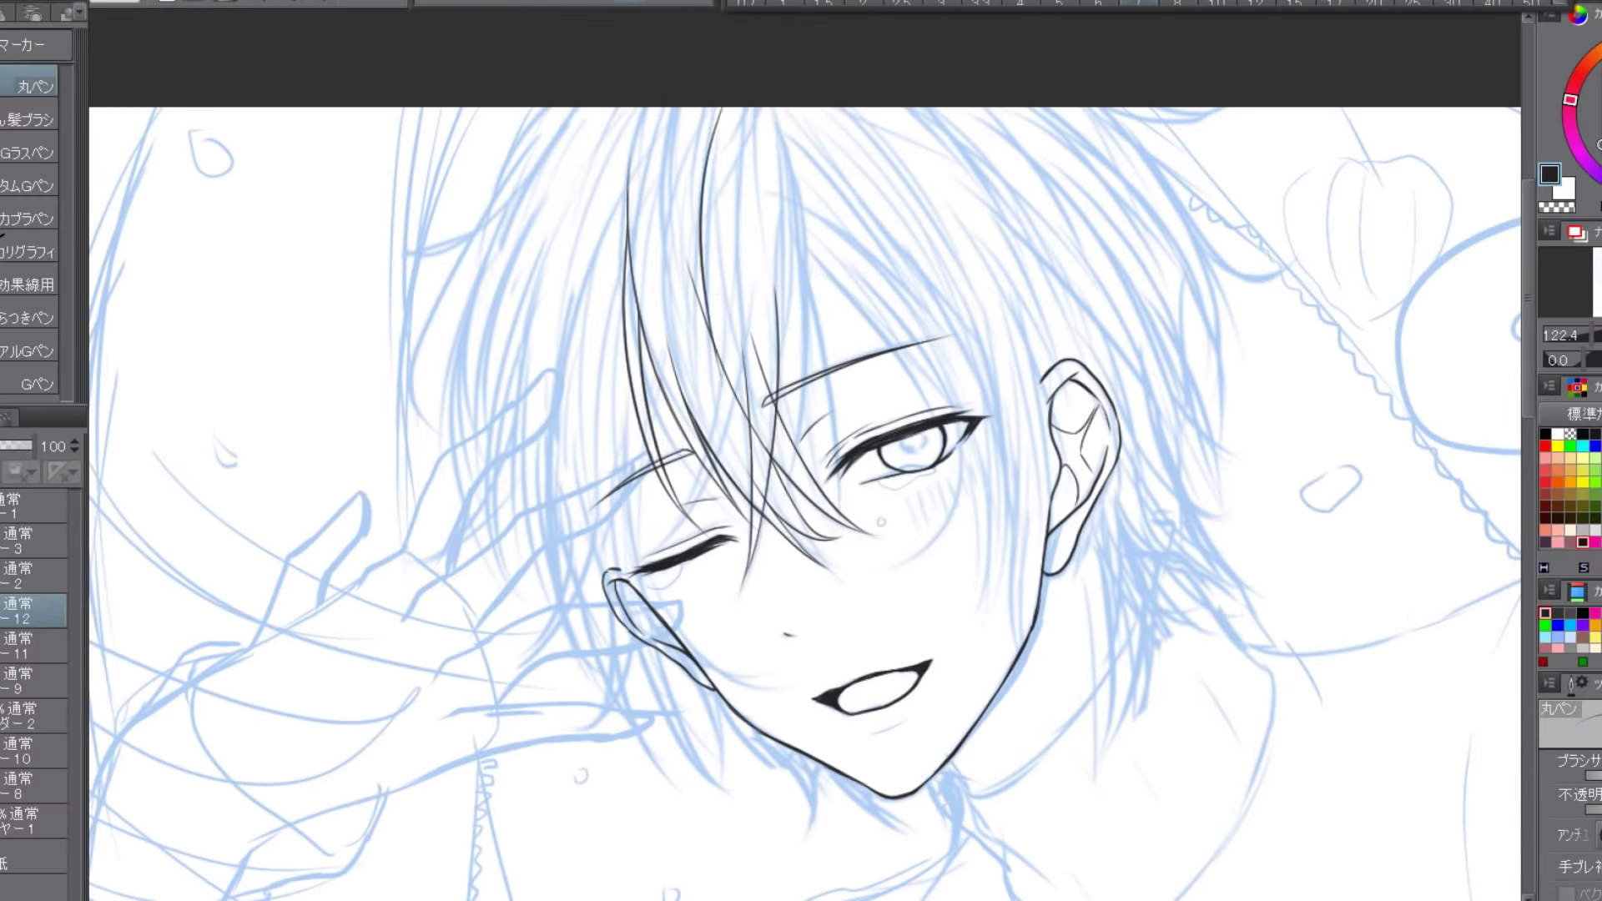
- Undo the misplaced strands and redraw the central bangs on layer 12, running from the crown to the brow
key(ctrl+z)
drag(746, 108, 737, 338)
drag(703, 109, 672, 517)
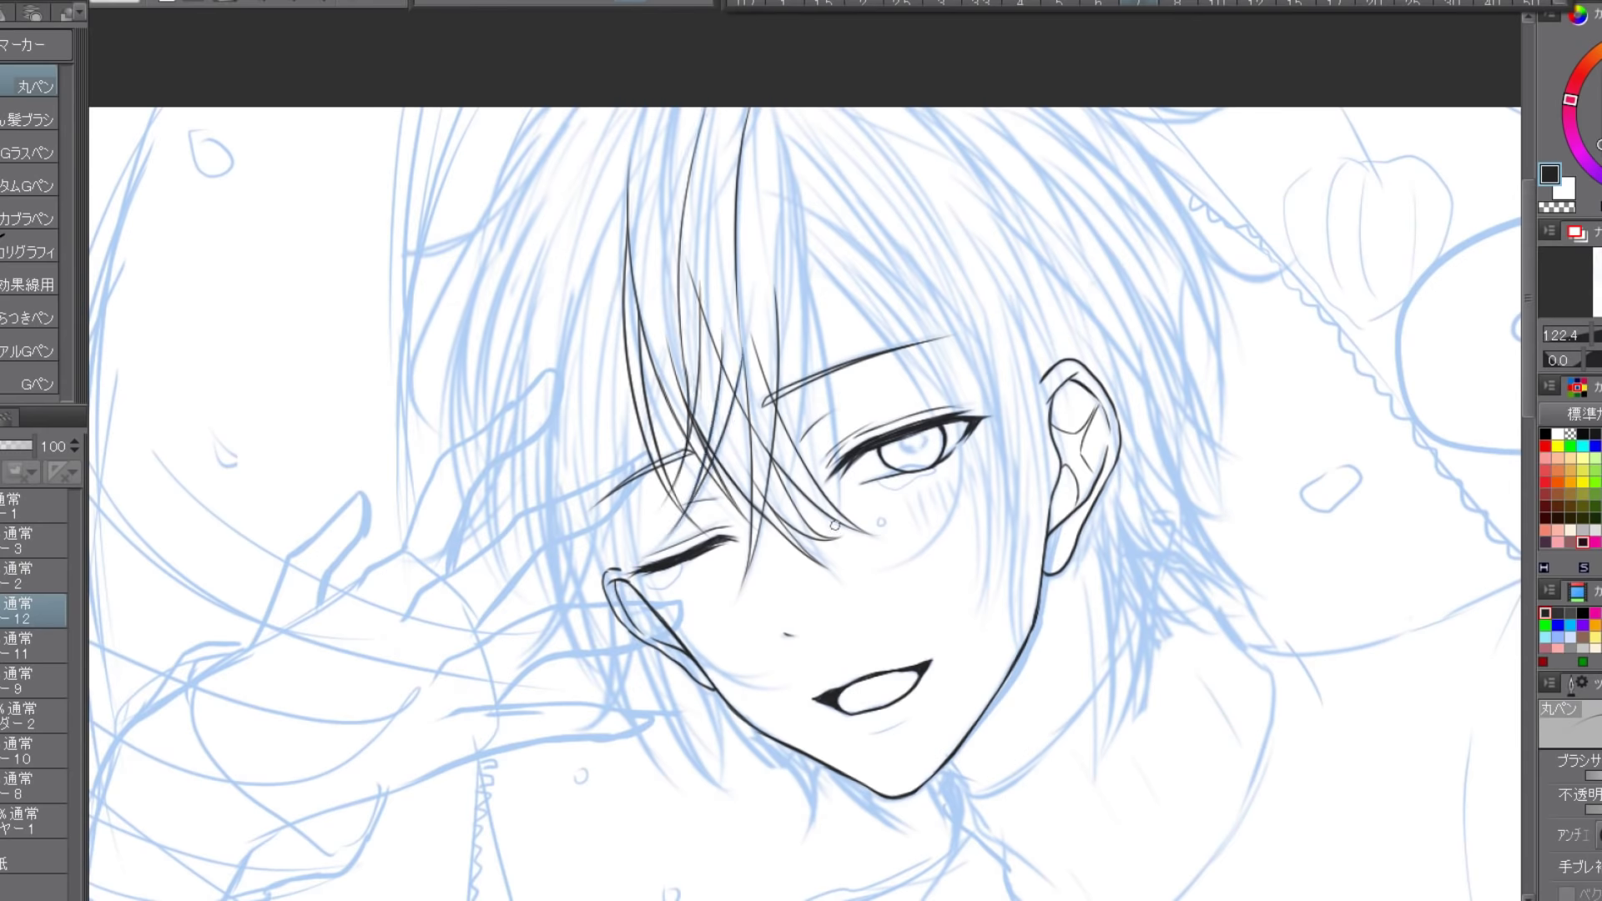
key(ctrl+z)
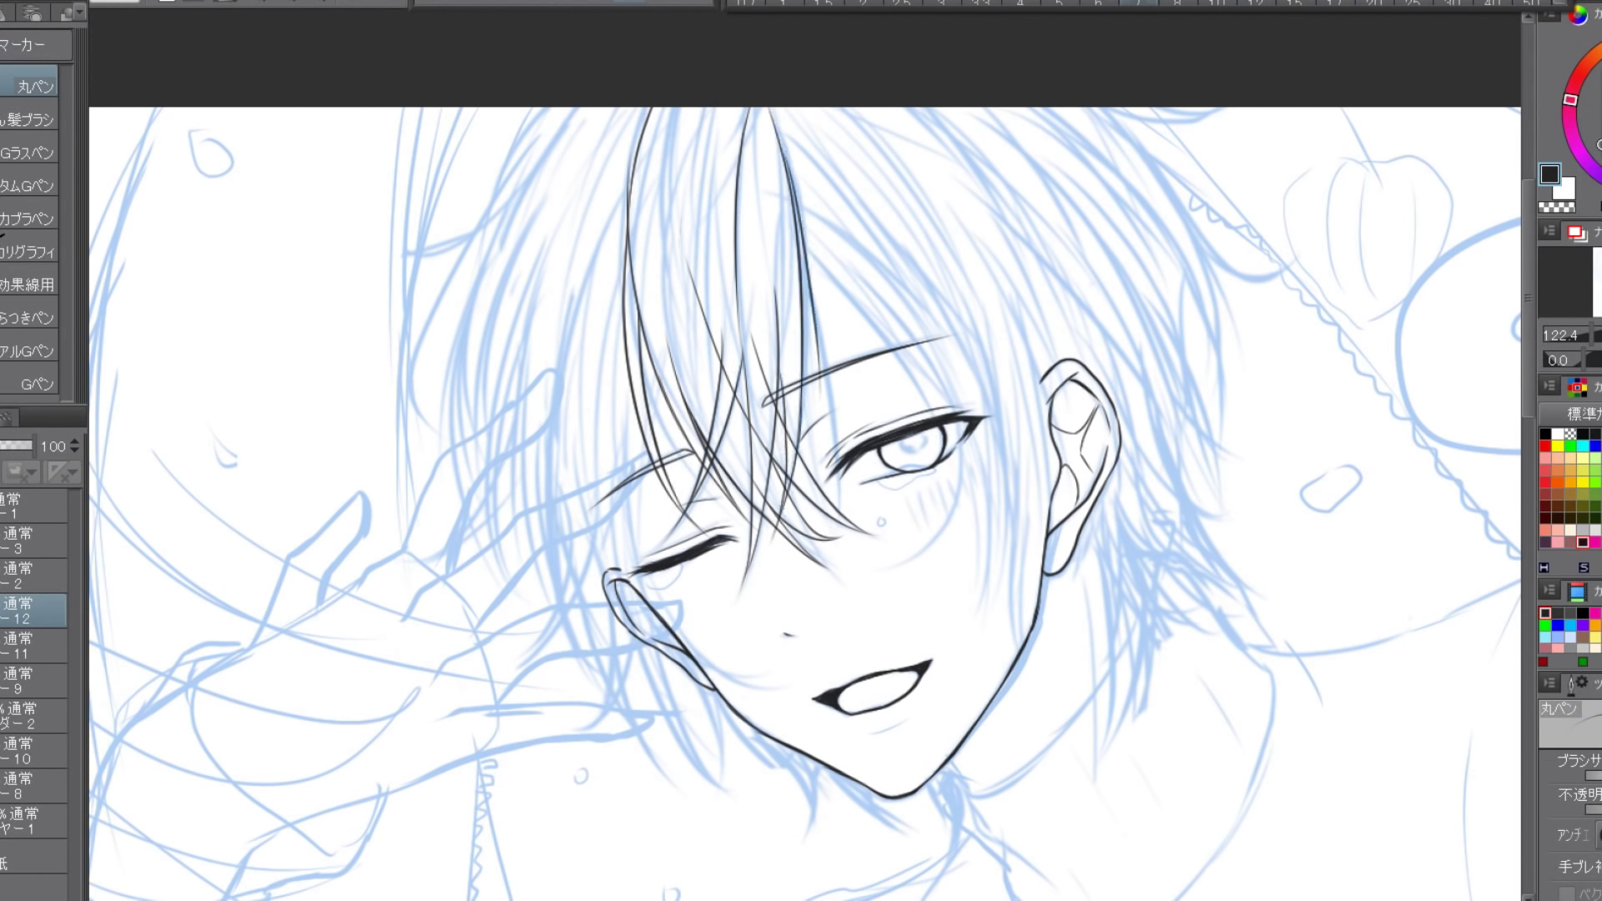
drag(831, 467, 773, 117)
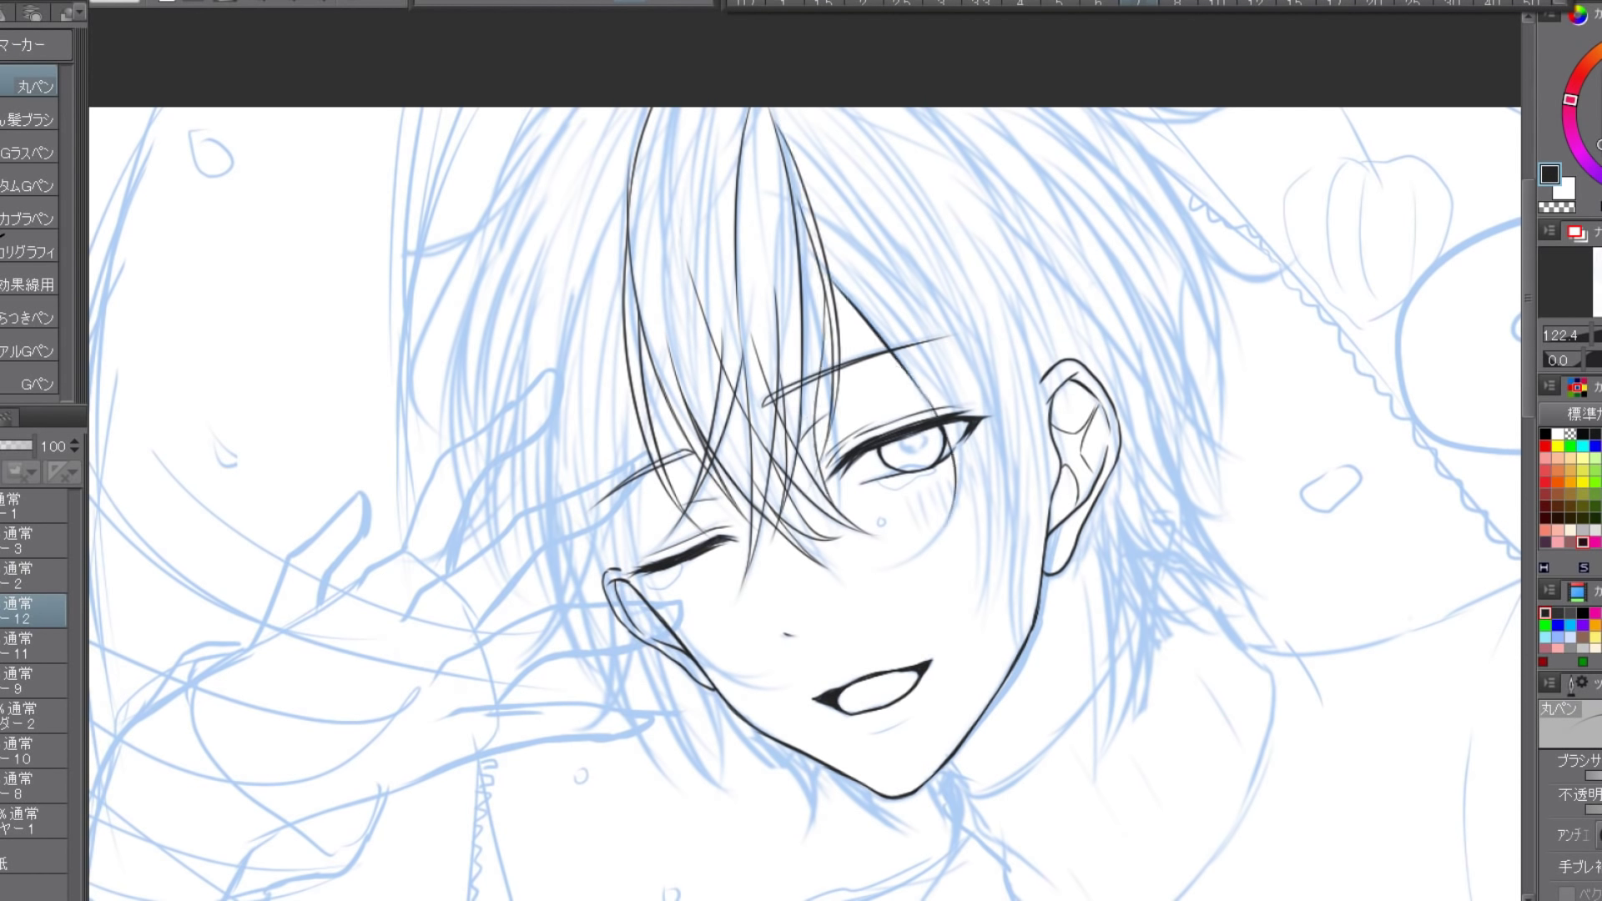
- Ink the bangs that sweep across the open eye and cheek on layer 13, mirroring the canvas to check them
key(h)
key(minus)
key(minus)
drag(660, 265, 661, 496)
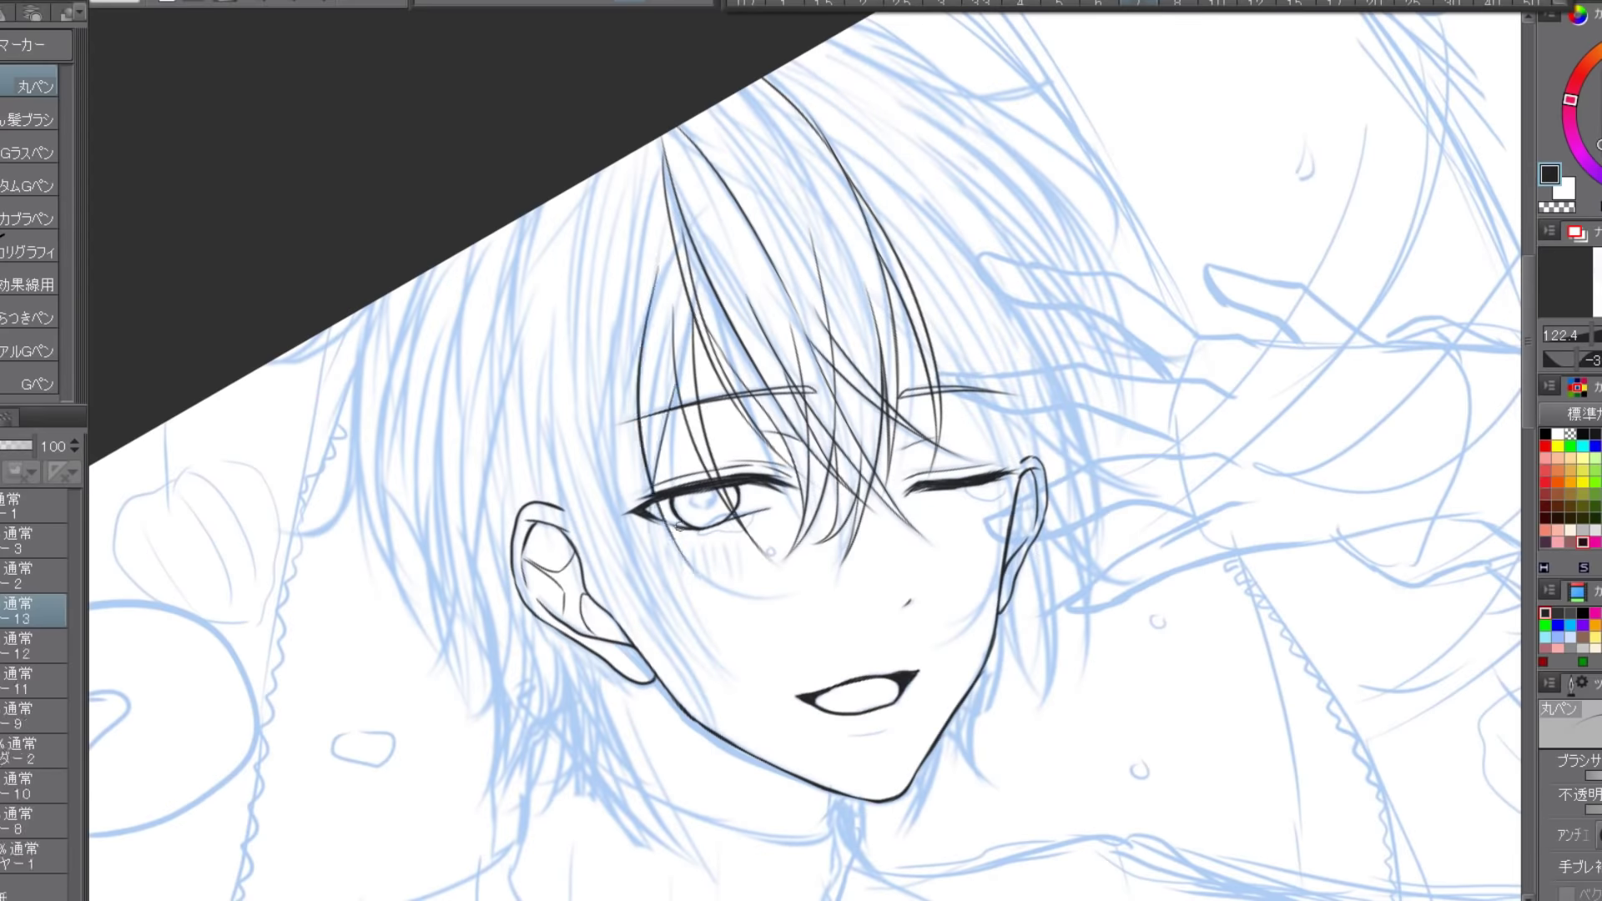
drag(588, 283, 578, 484)
key(h)
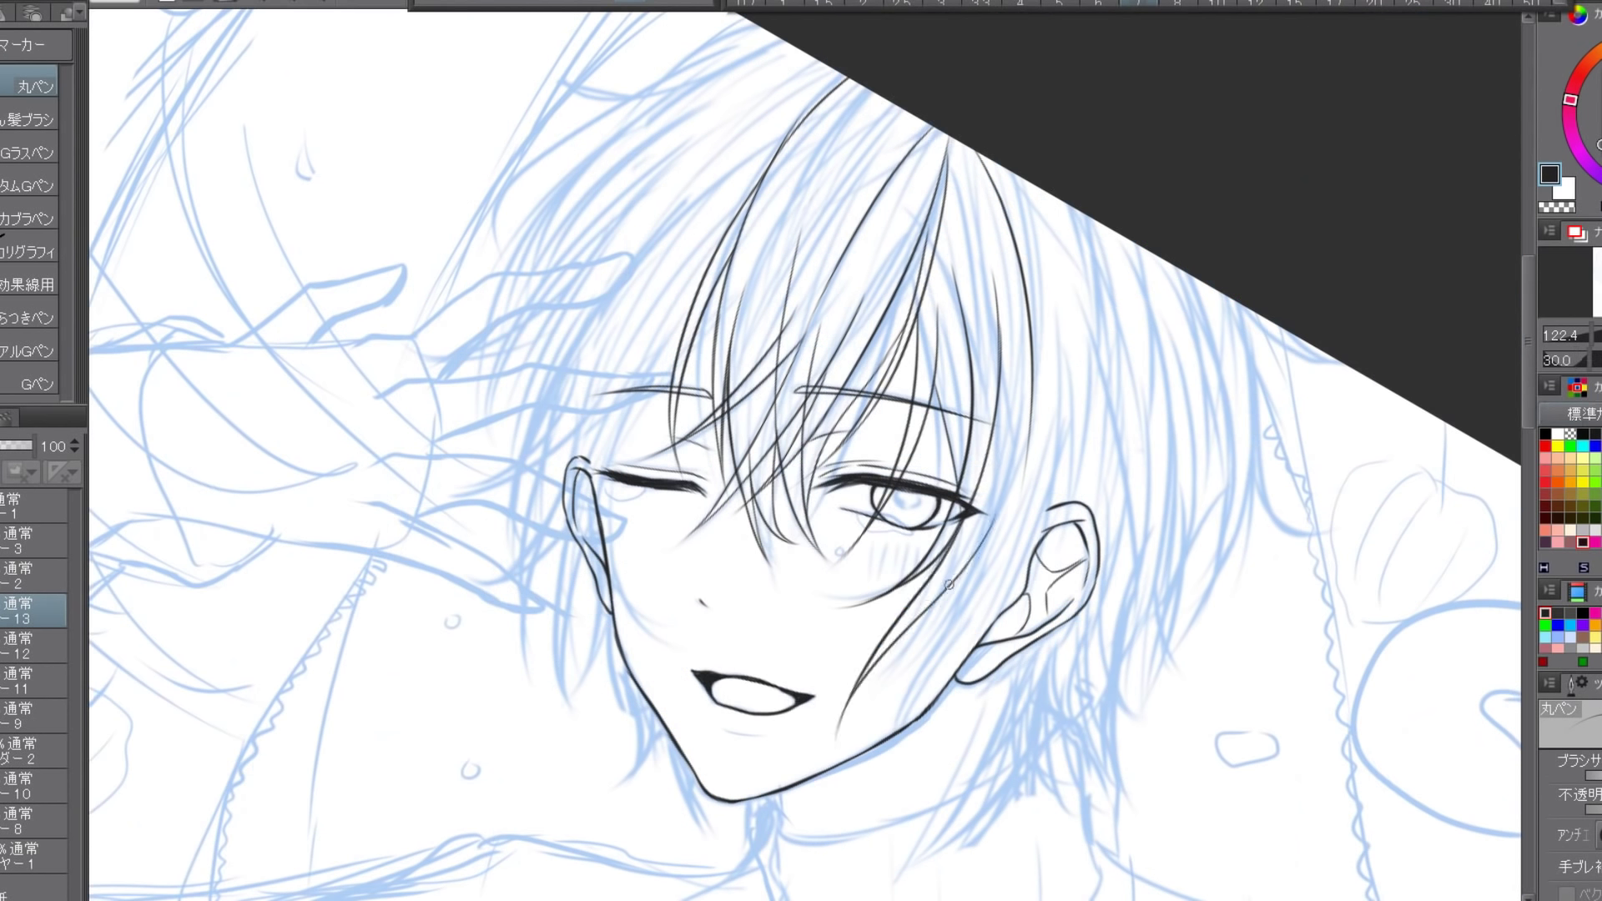
- Ink the long side locks on layer 13, hanging from the crown over the ear beside the open eye
key(h)
drag(575, 182, 508, 618)
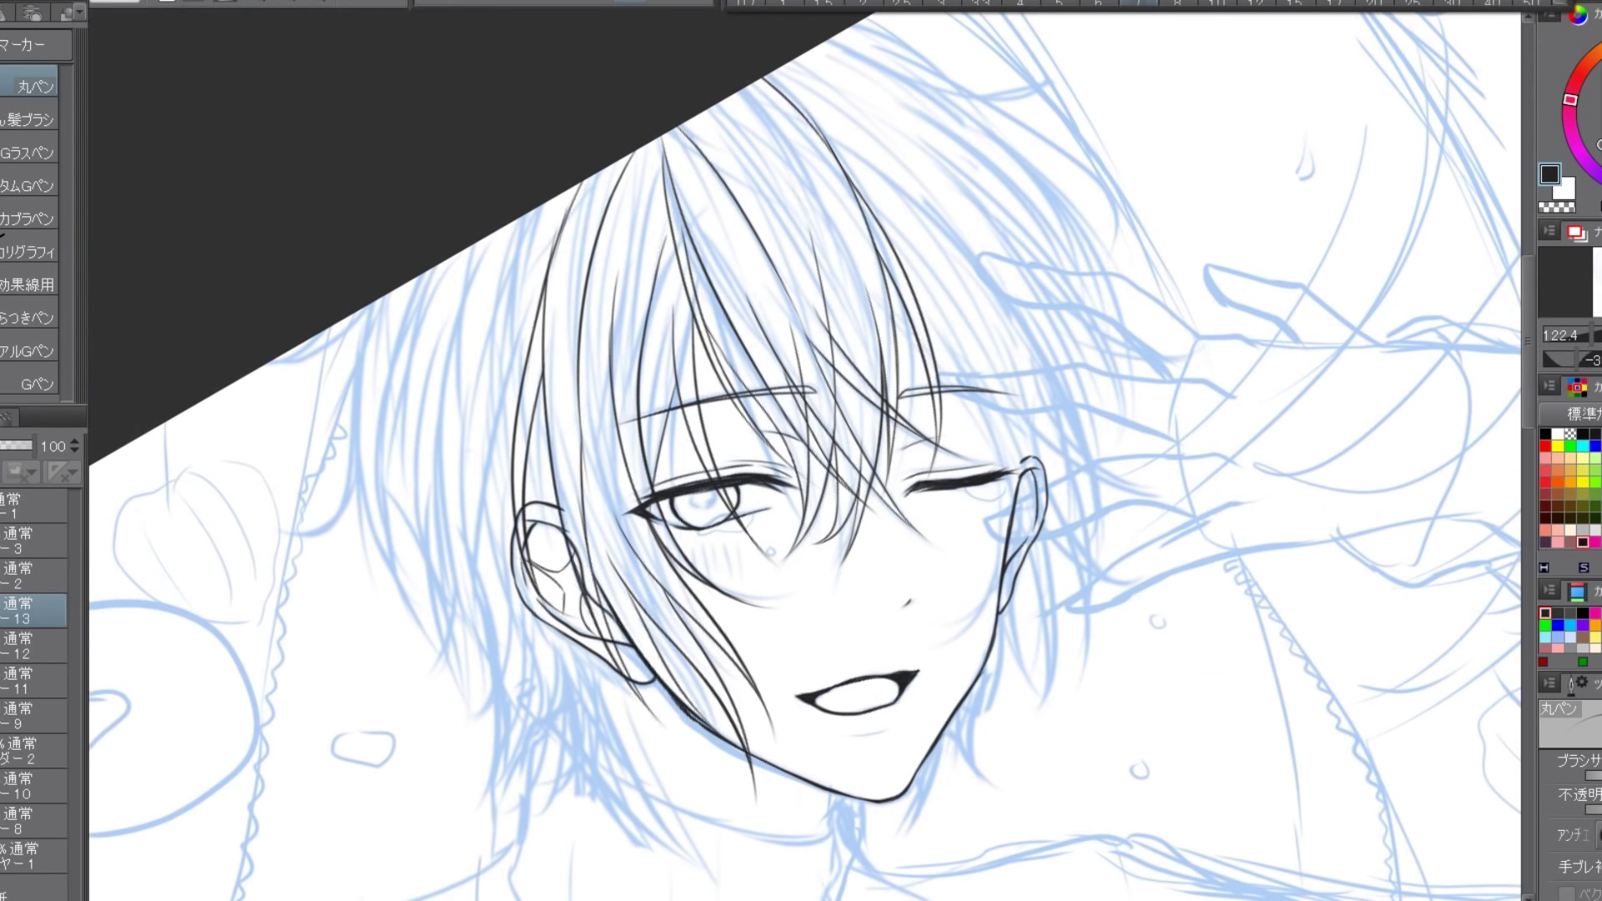
drag(627, 201, 610, 372)
key(h)
drag(659, 321, 598, 600)
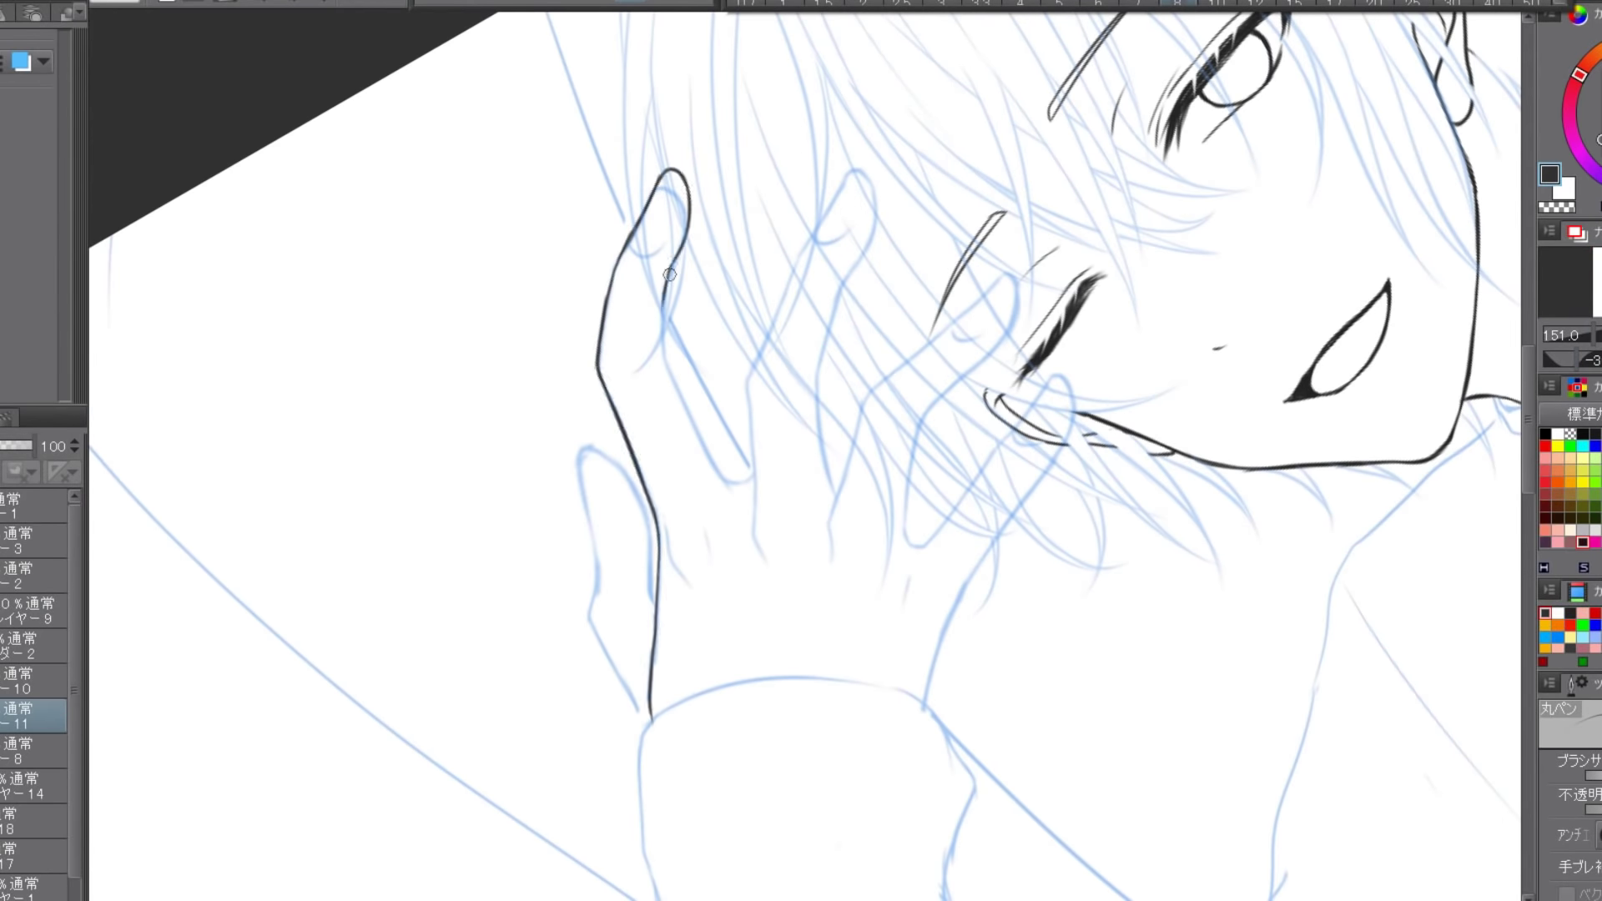
- Ink the raised hand's fingers and fingernails on layer 11, following the sketch
drag(879, 210, 818, 383)
drag(834, 198, 761, 349)
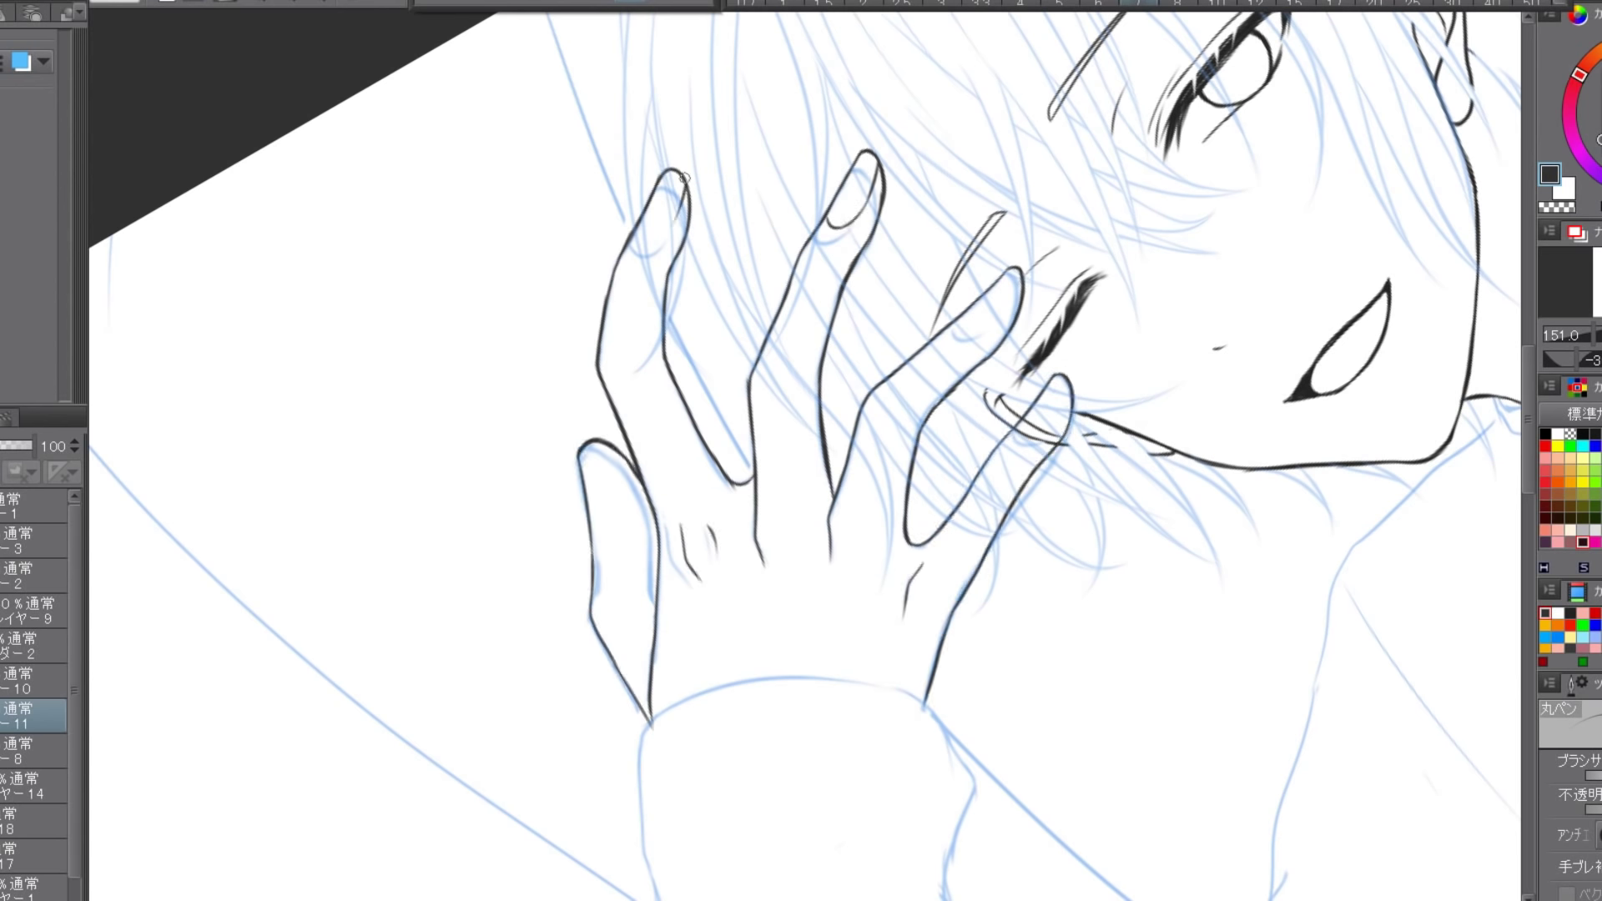
drag(680, 200, 636, 227)
drag(956, 327, 1000, 314)
- Ink the fingers of the lower hand below the sweater cuff at the canvas's bottom edge
key(ctrl+shift+r)
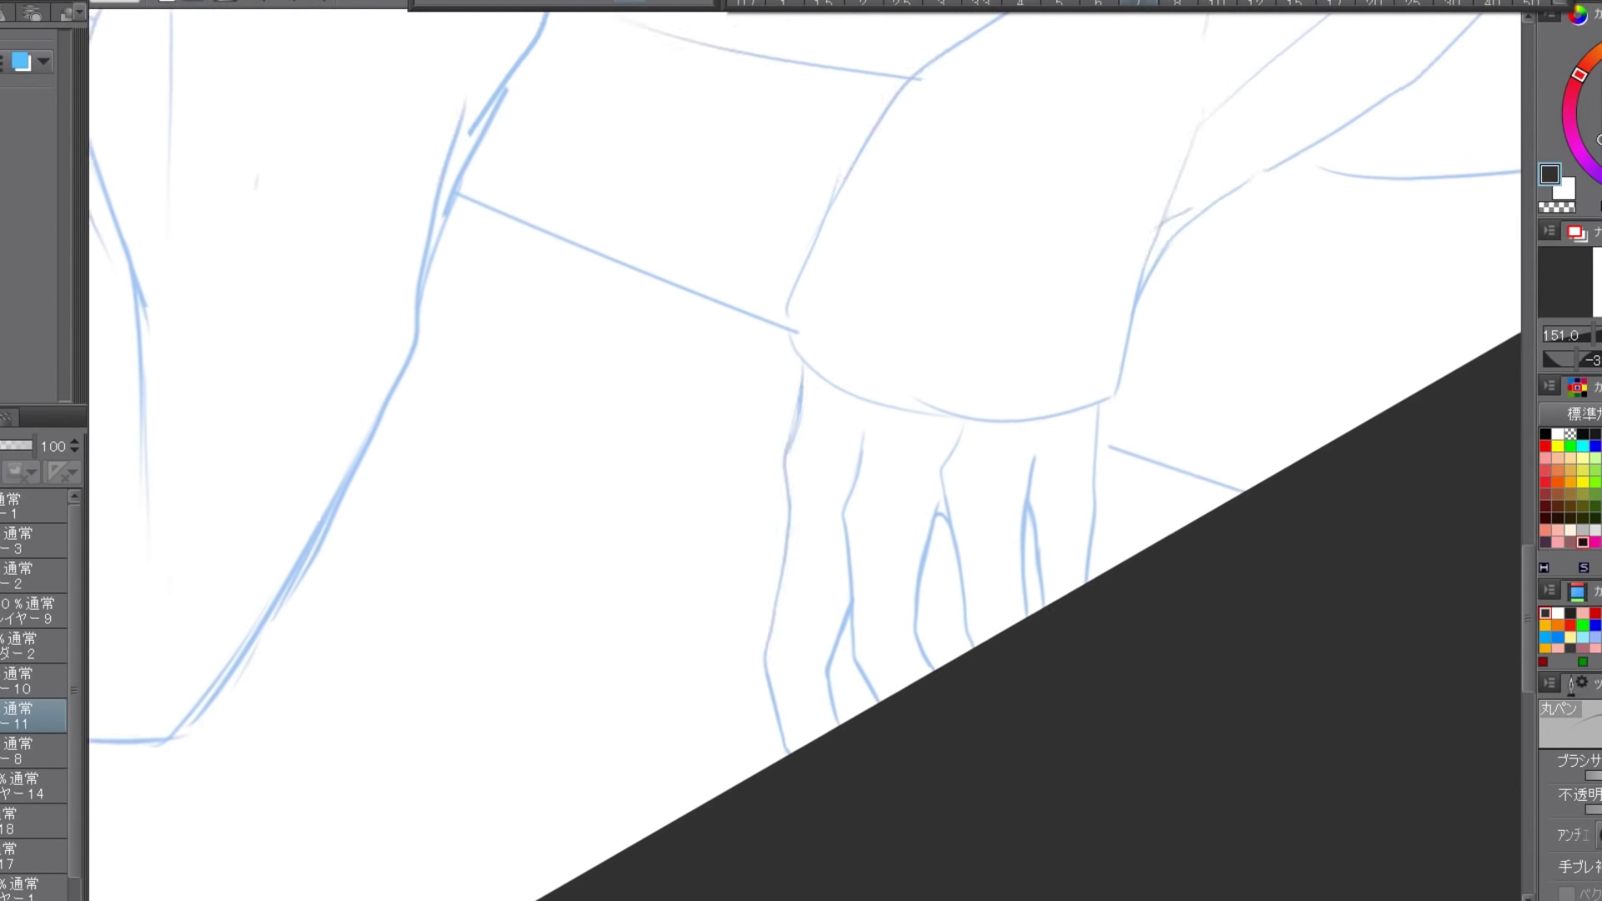
drag(832, 342, 814, 739)
drag(894, 409, 878, 524)
key(ctrl+0)
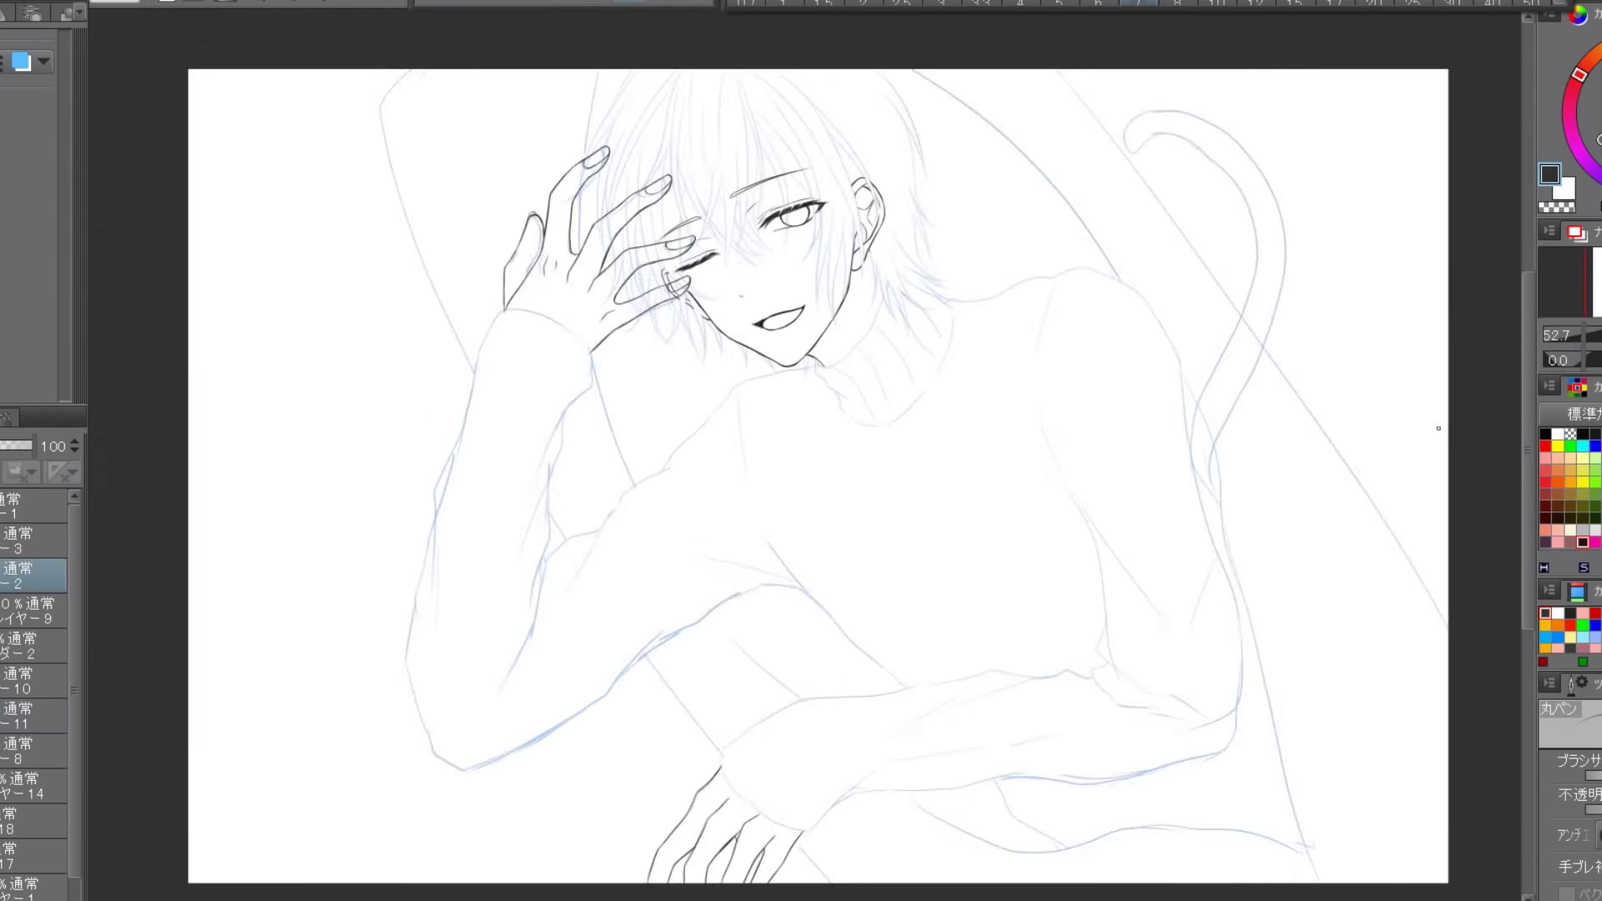
- Ink the turtleneck collar and the sweater's shoulder lines on layer 2
scroll(664, 460, up, 5)
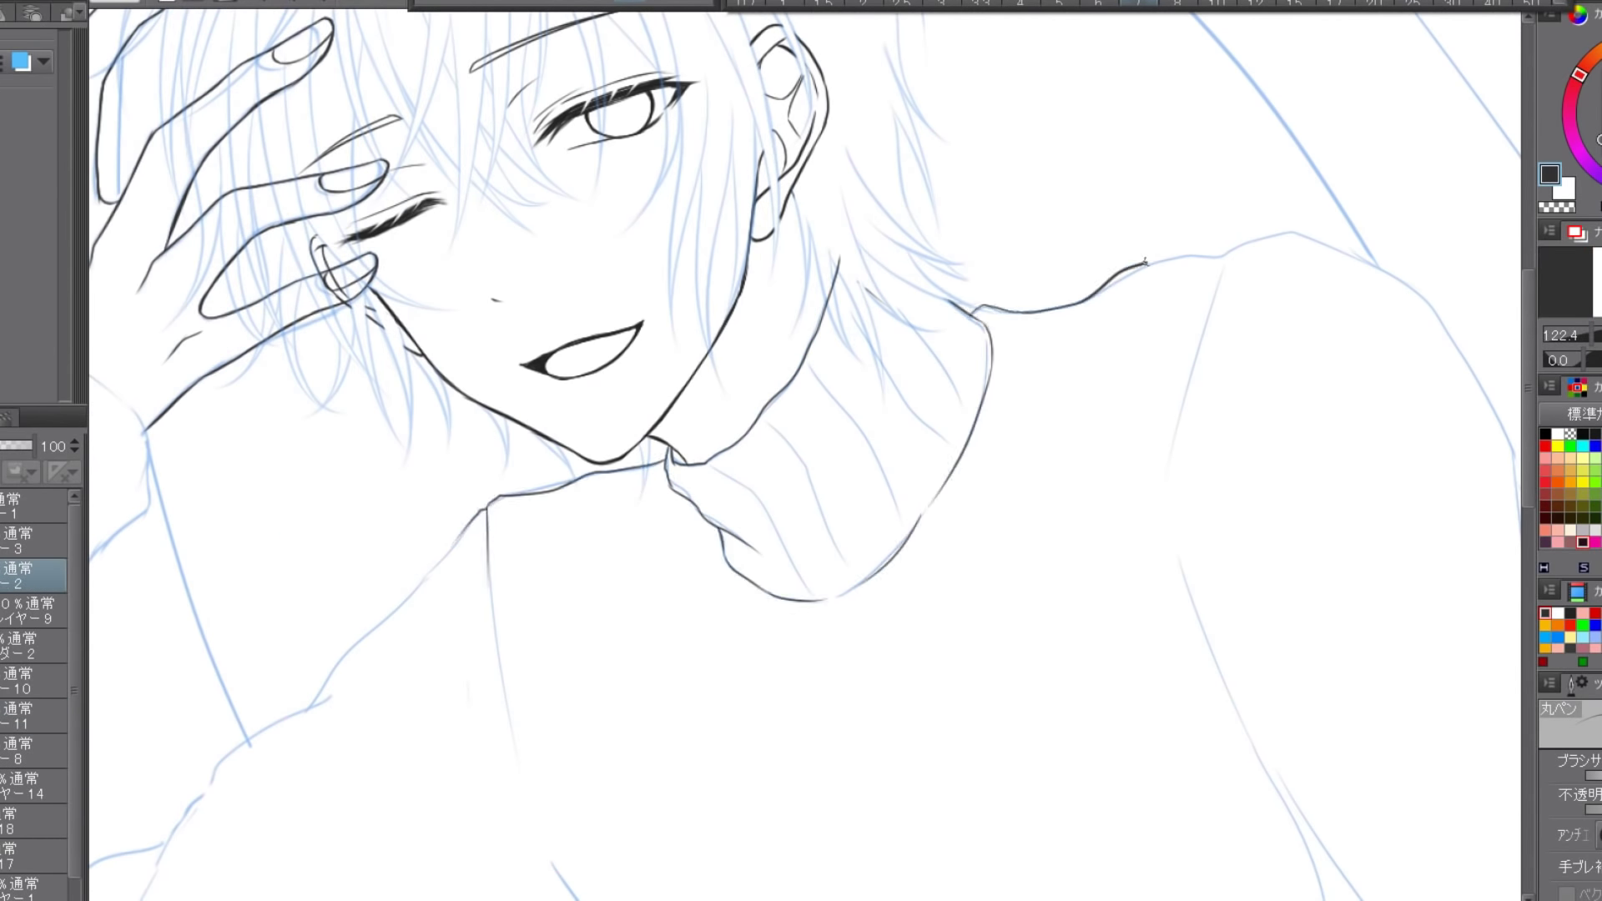
drag(1145, 261, 1305, 230)
drag(922, 235, 480, 746)
drag(956, 301, 1160, 742)
drag(855, 260, 731, 434)
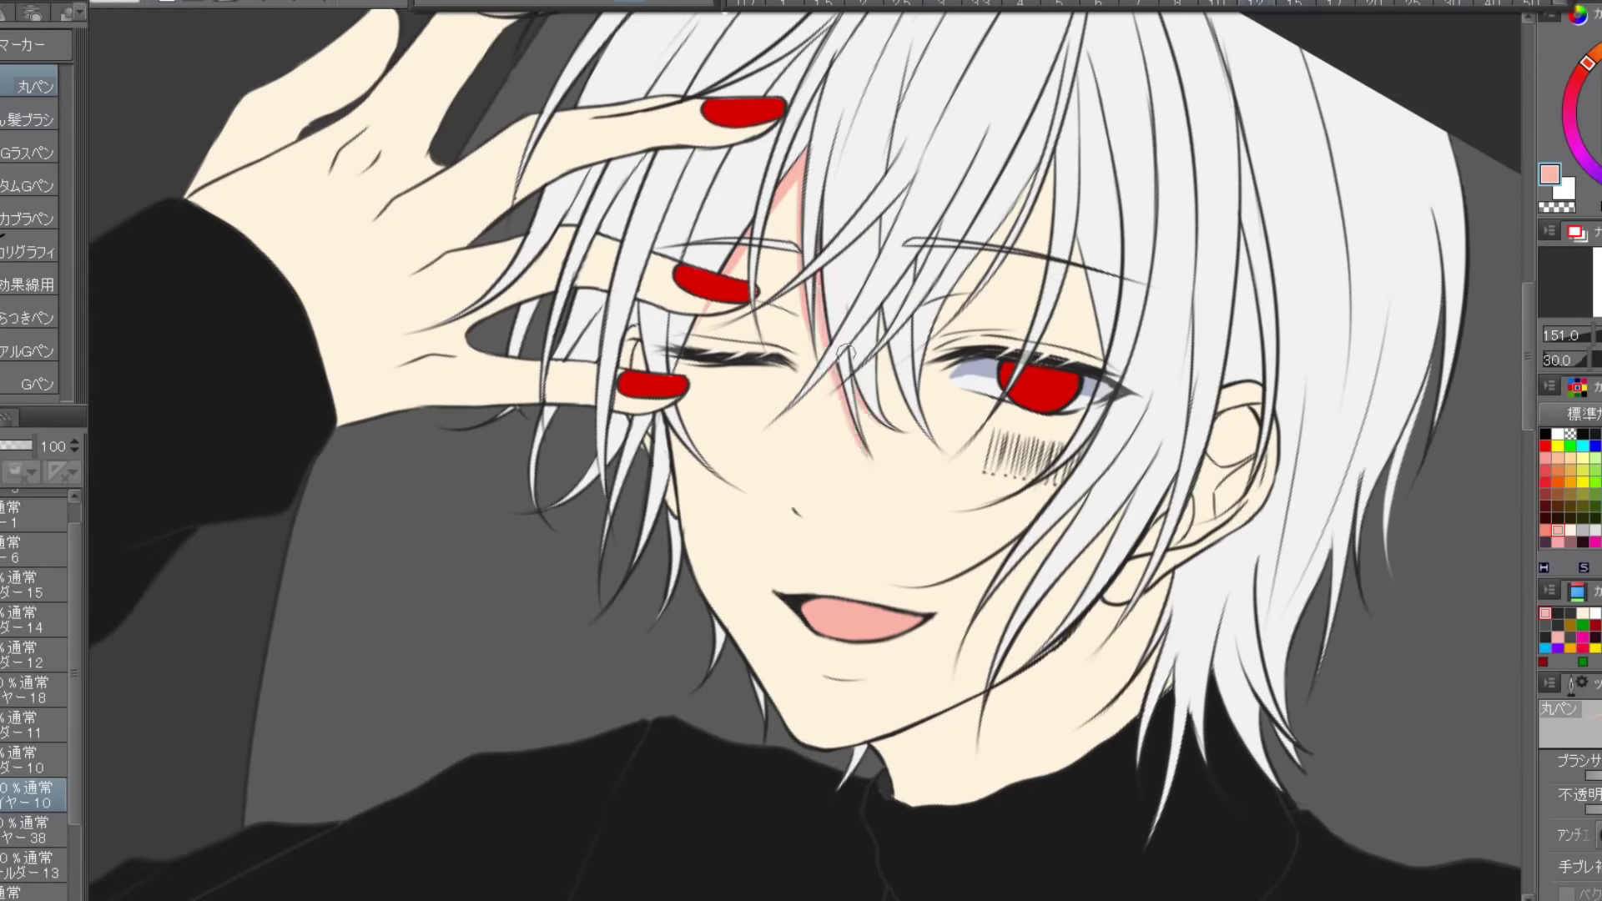
- Paint pink skin shadows on layer 10 beneath the bangs, inside the ears, along the jaw and over the neck
mouse_move(845, 351)
mouse_down()
mouse_move(913, 367)
mouse_move(935, 320)
mouse_move(1019, 359)
mouse_move(1066, 494)
mouse_up()
drag(1206, 434, 1243, 495)
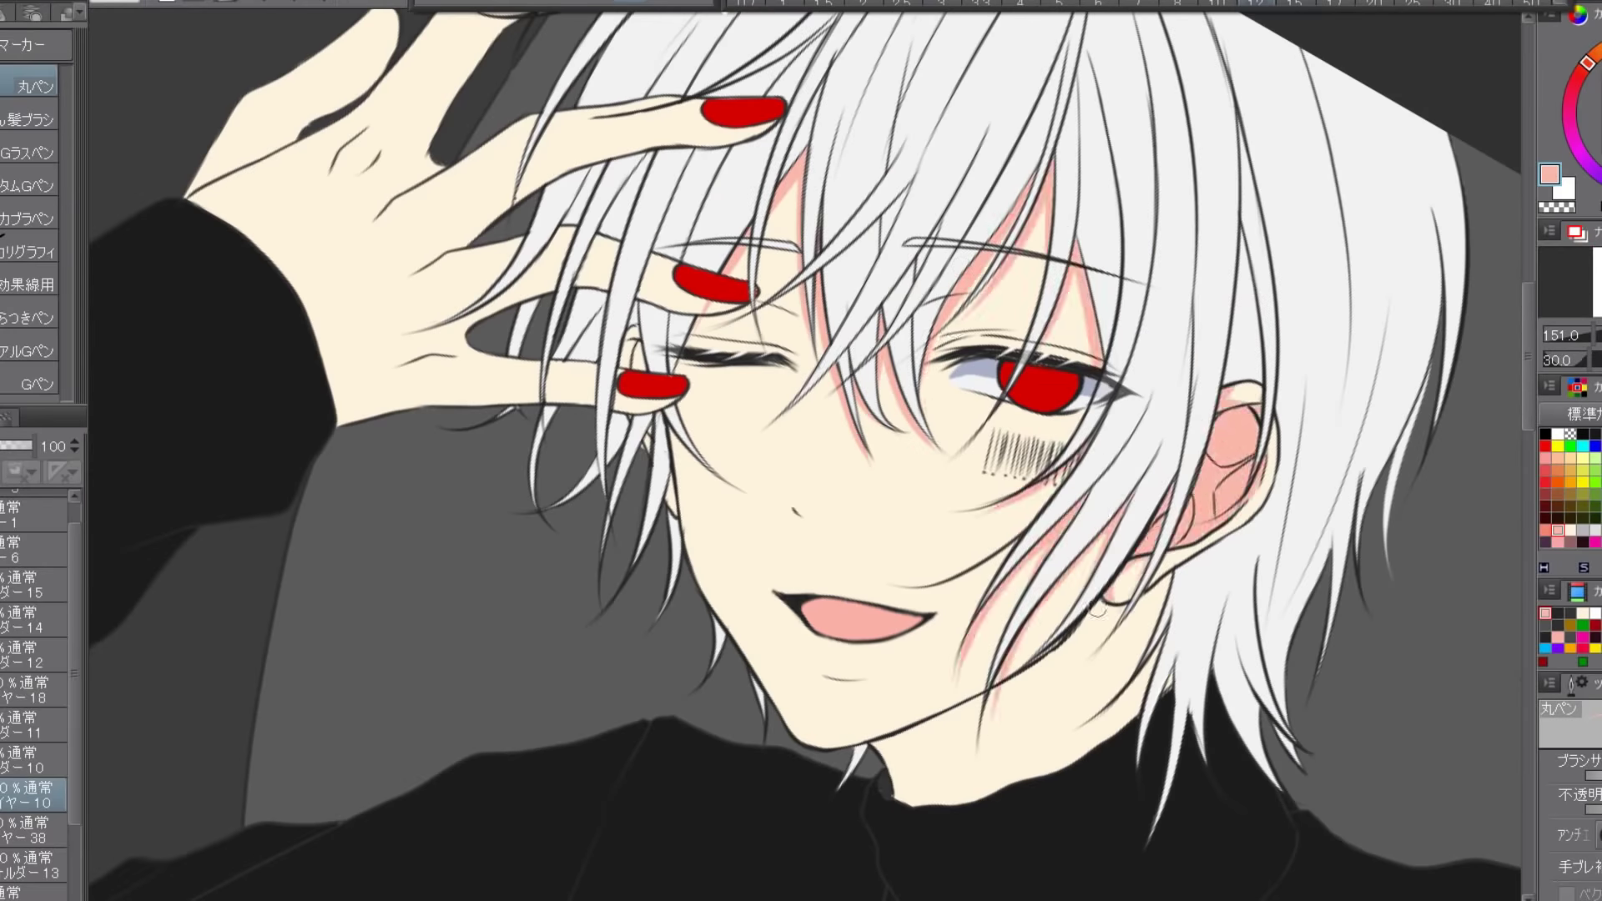
drag(683, 526, 1001, 709)
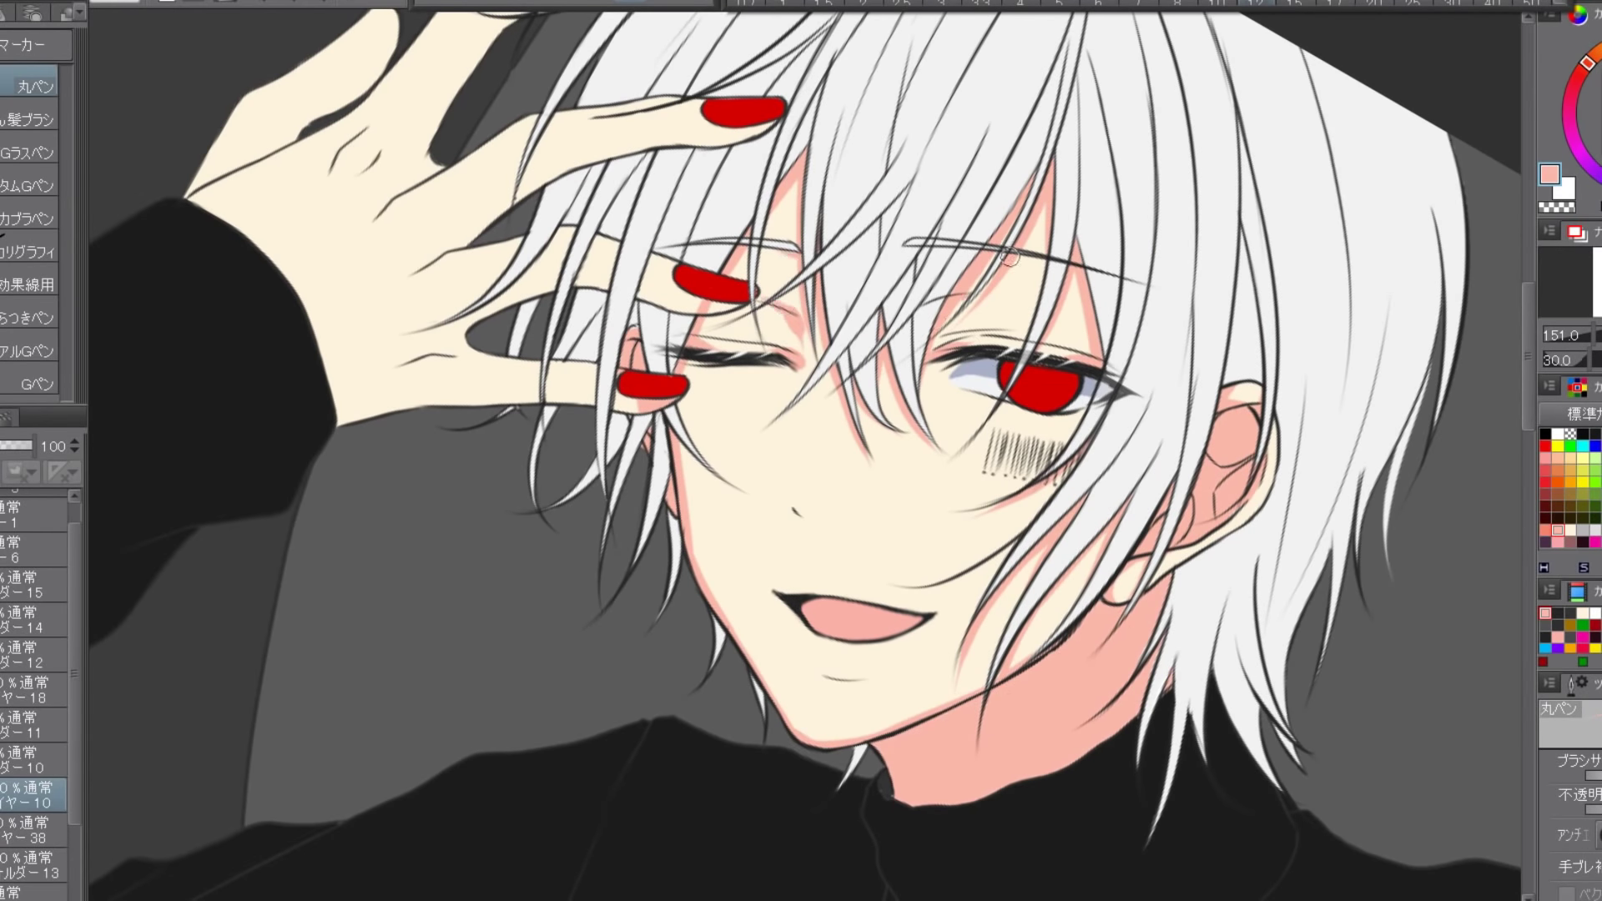
- Paint pink shadows on the raised hand, covering its back and the shaded parts of the fingers and thumb
scroll(776, 343, up, 3)
drag(584, 288, 684, 192)
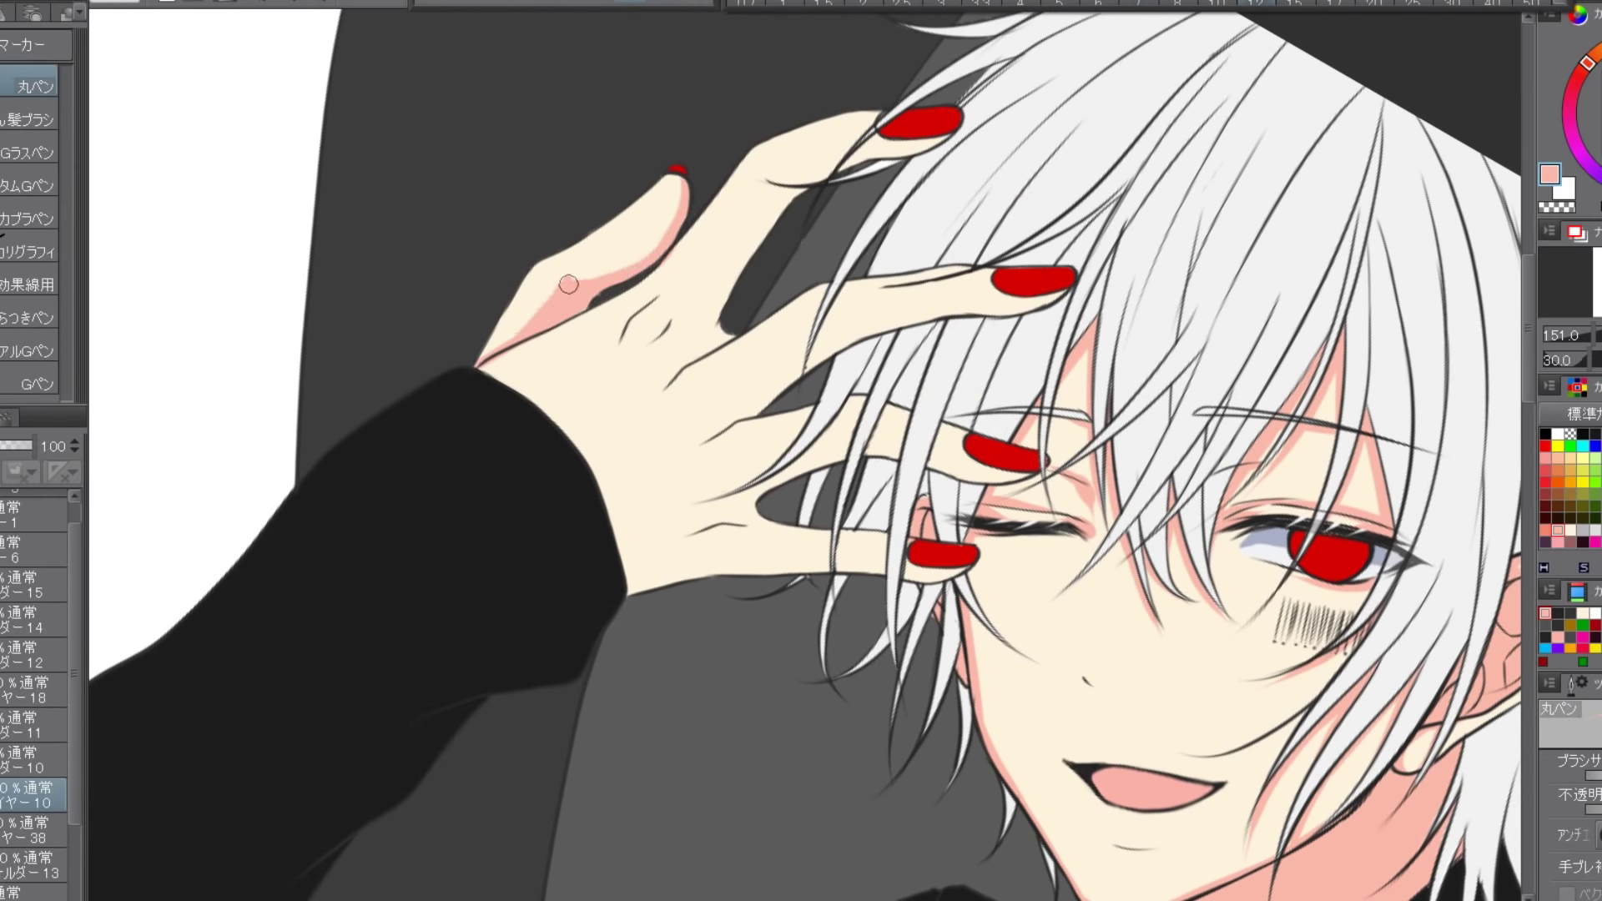
scroll(880, 394, down, 2)
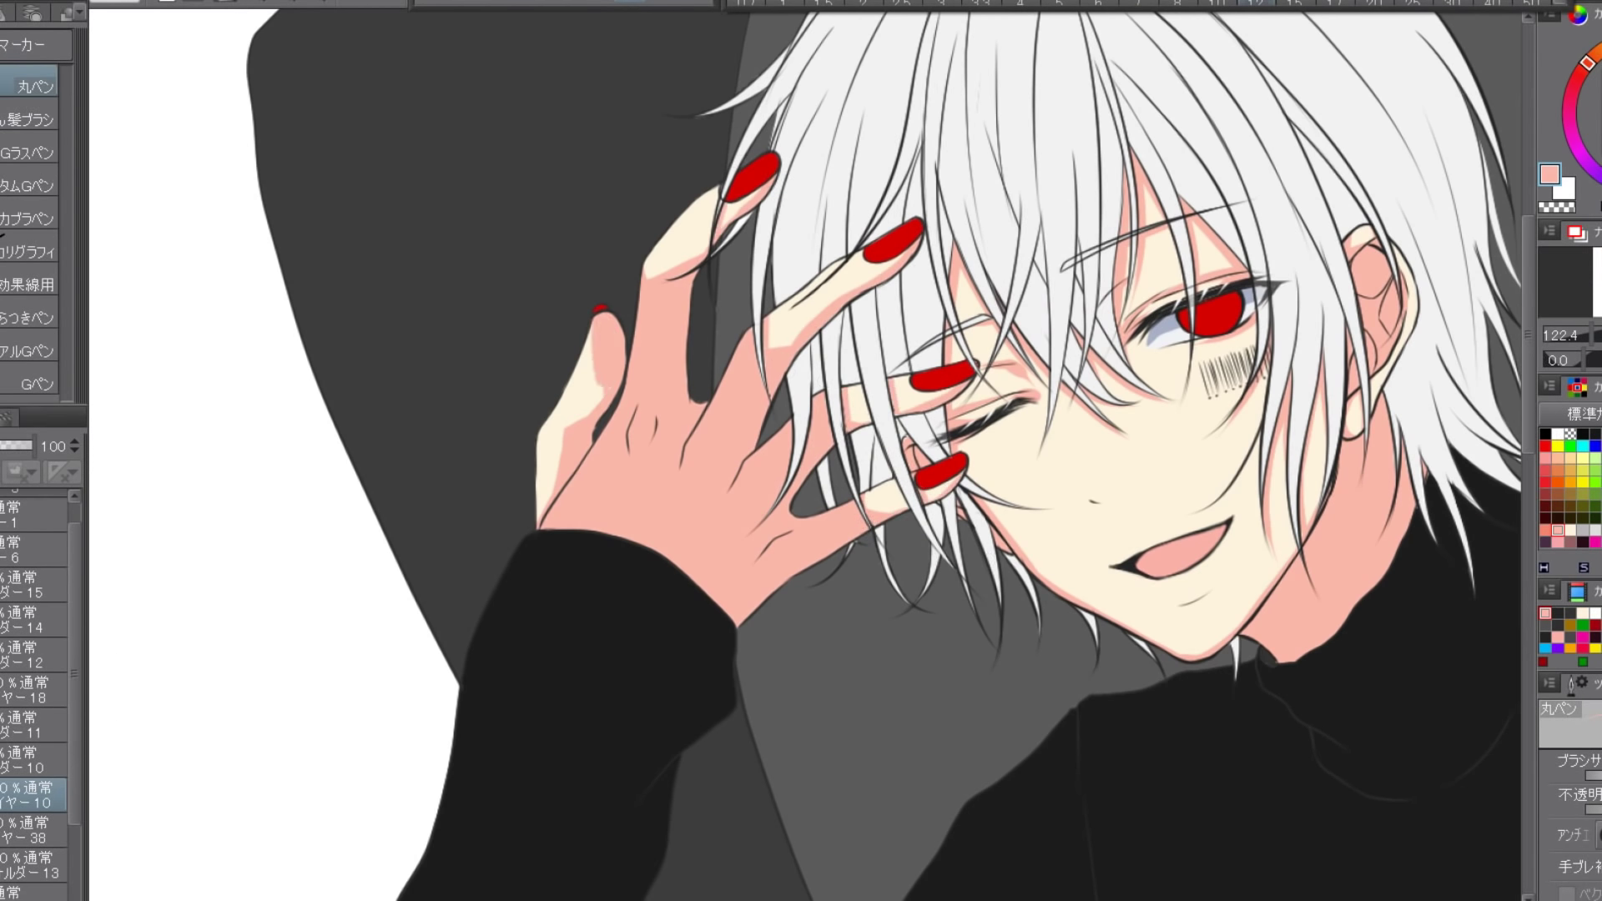
- Paint pink shadows on the lower hand beneath the cuff and along the fingers, then trim their edges with the eraser
mouse_move(751, 834)
mouse_down()
mouse_move(584, 334)
mouse_move(959, 392)
mouse_up()
mouse_move(959, 542)
mouse_down()
mouse_move(1043, 634)
mouse_move(1054, 614)
mouse_up()
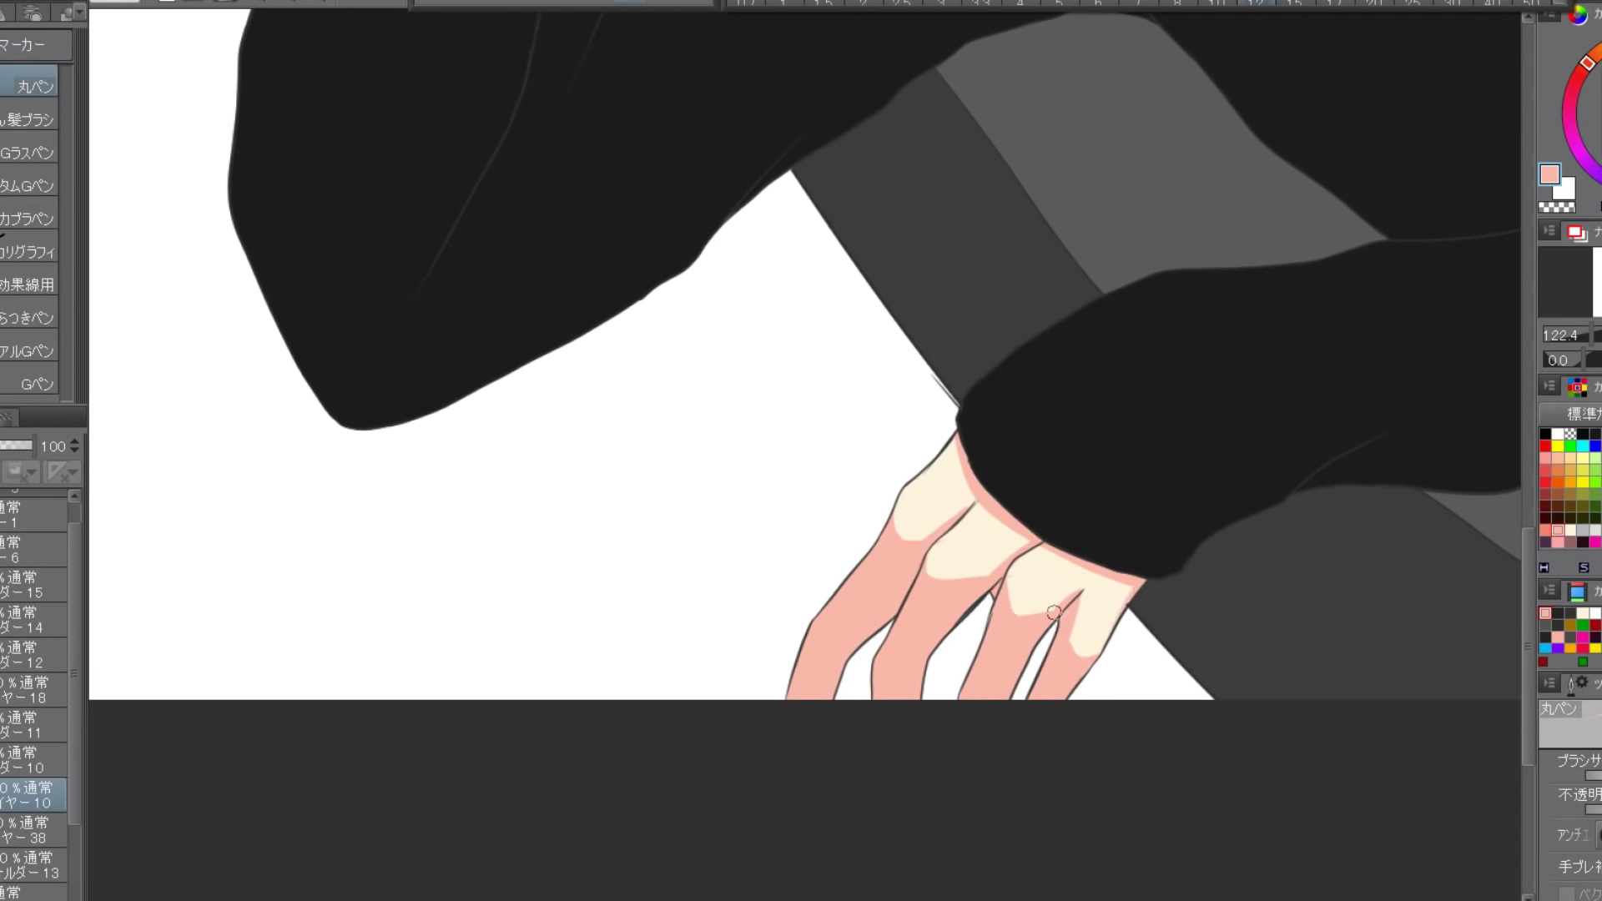
key(e)
scroll(900, 531, down, 2)
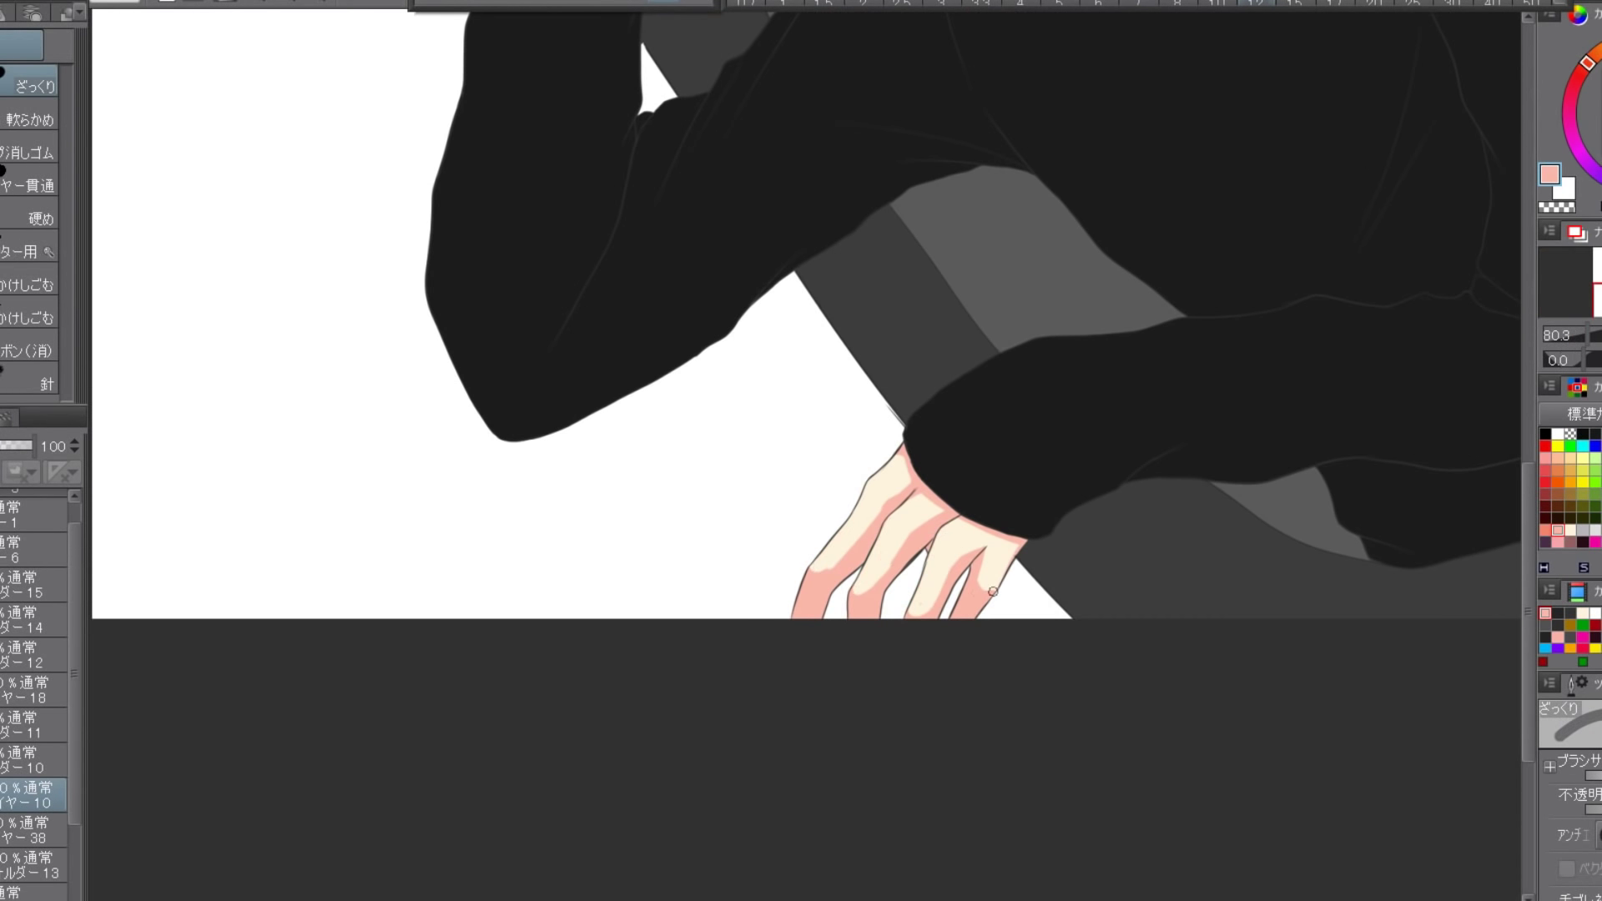
- Soften the skin shadows on the neck and hands with the soft eraser and blend them using the blur tool
mouse_move(634, 339)
mouse_down()
mouse_move(779, 715)
mouse_move(724, 733)
mouse_up()
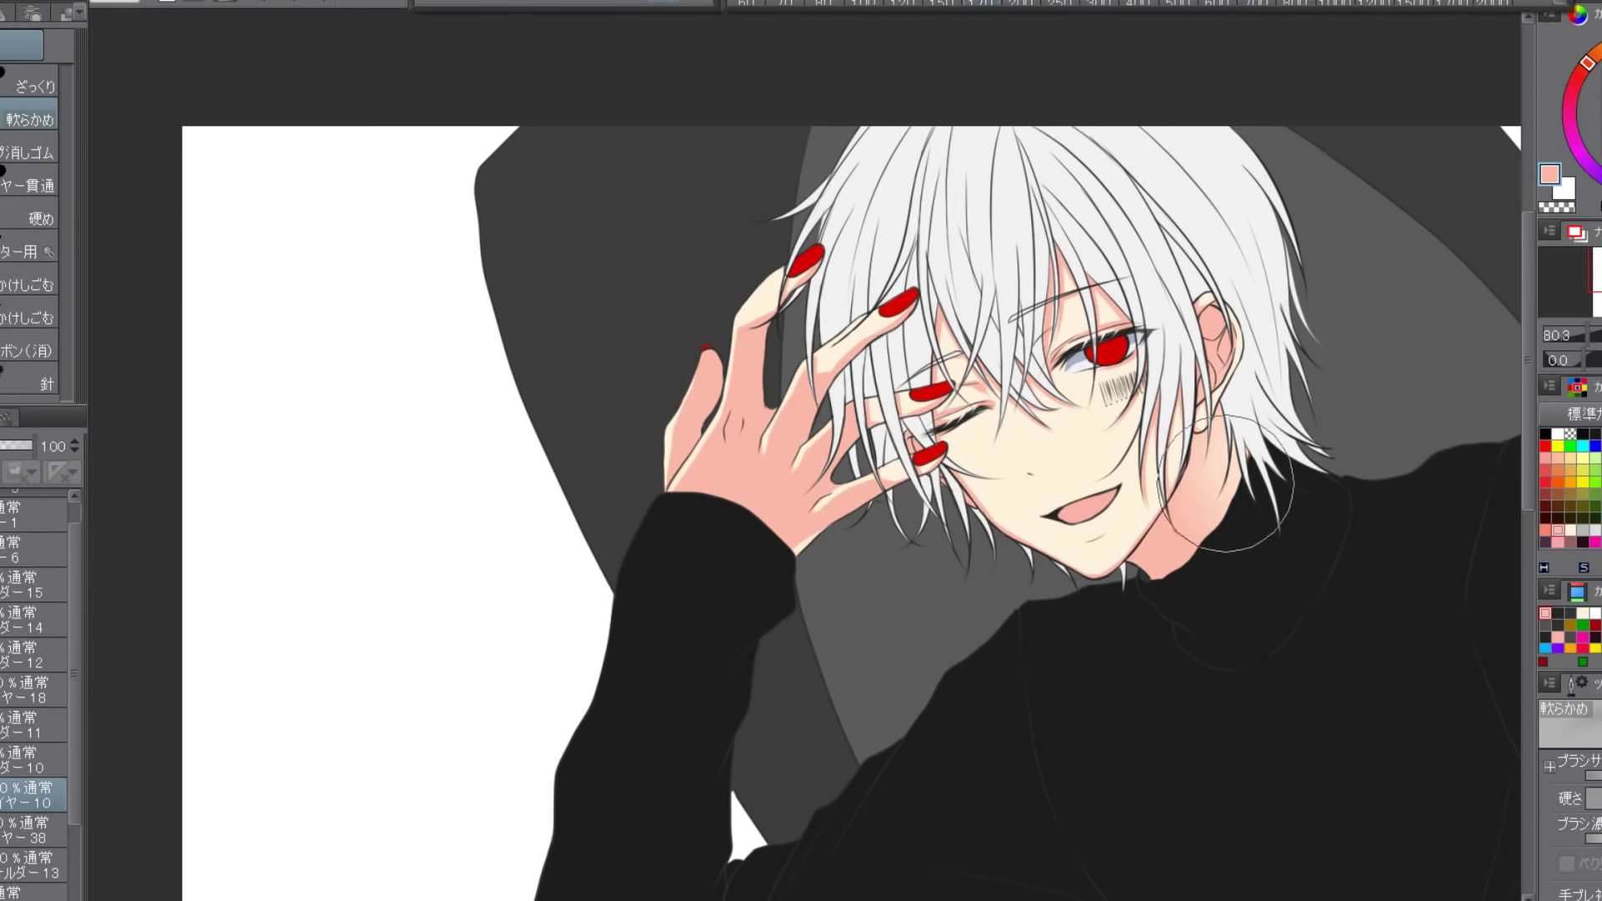
mouse_move(734, 417)
mouse_down()
mouse_move(784, 517)
mouse_move(640, 82)
mouse_up()
key(j)
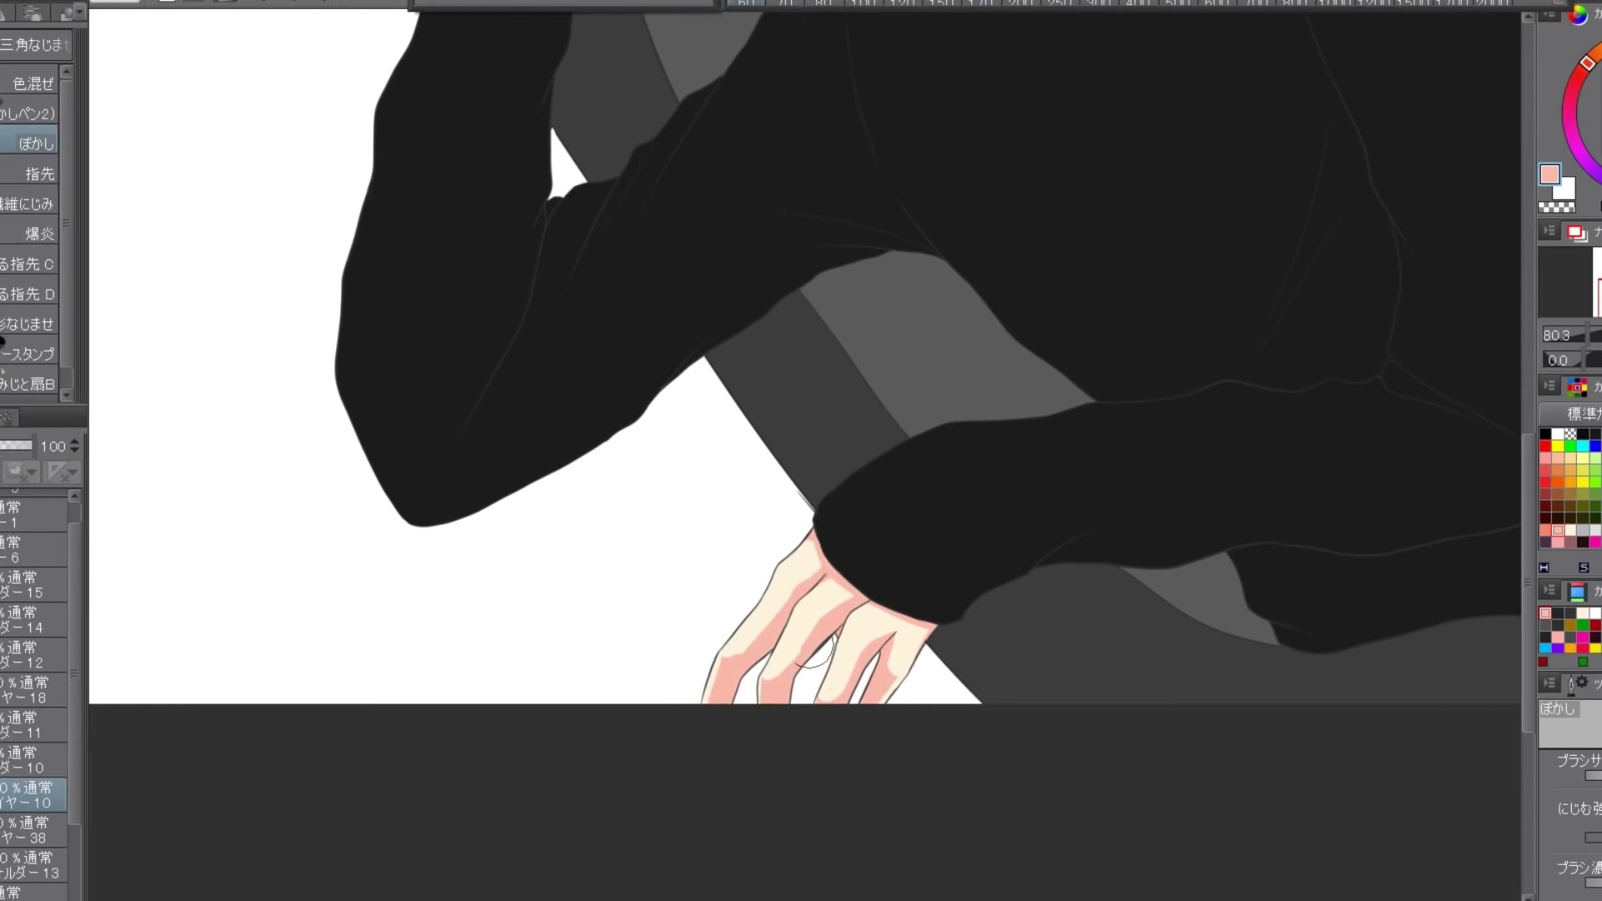
drag(759, 251, 850, 644)
scroll(1084, 461, up, 3)
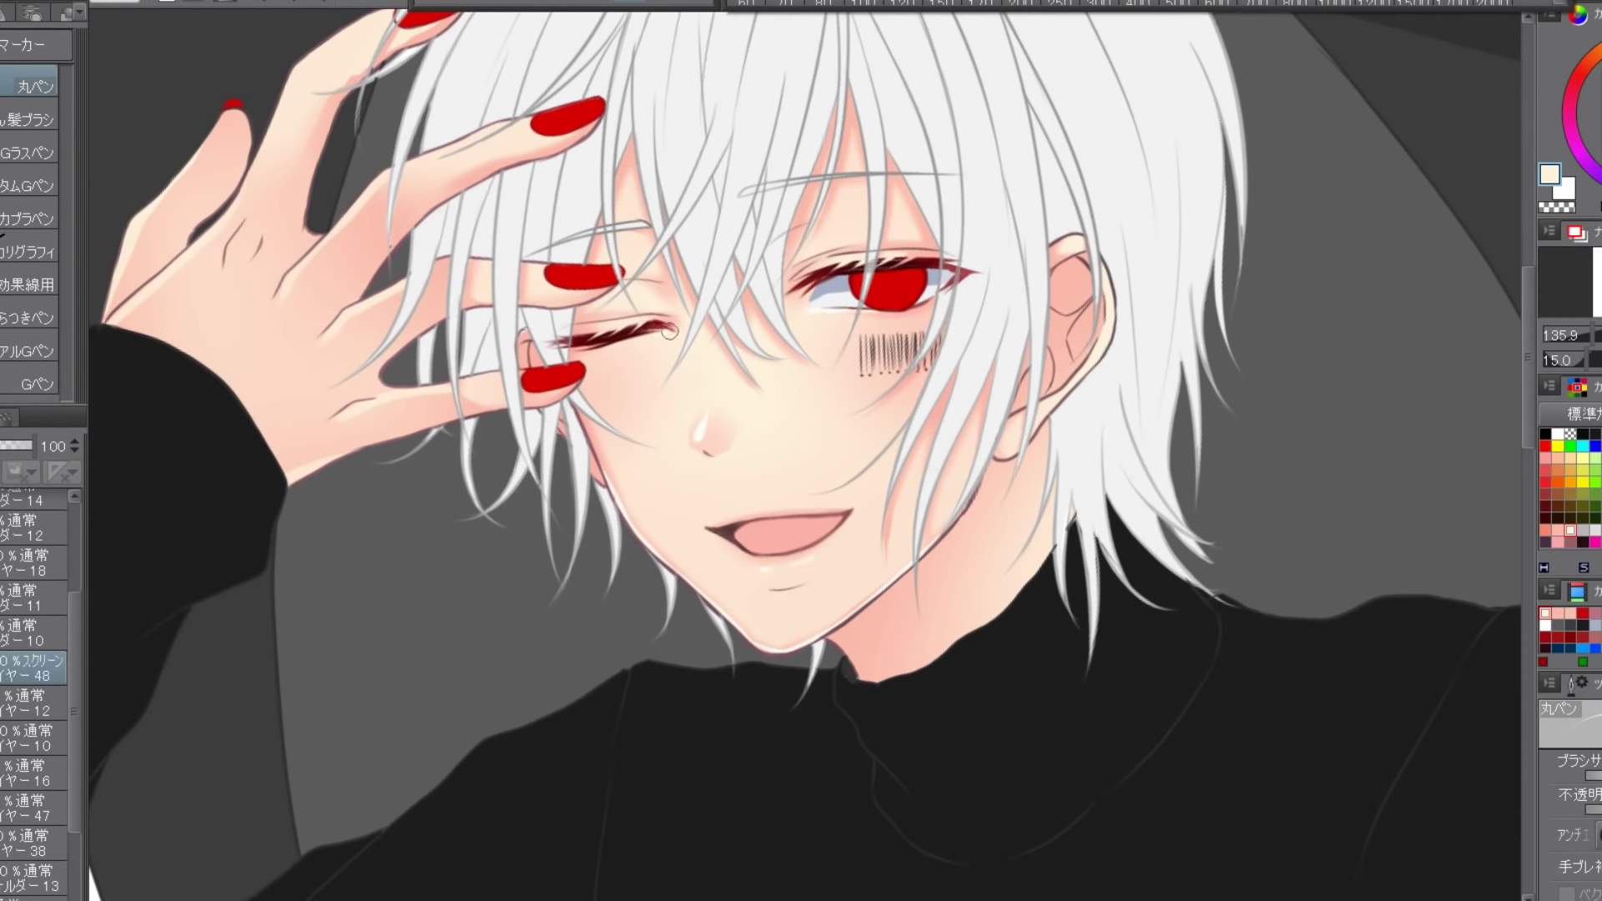
- On a new layer, paint thin dark maroon shadows along the bangs and side locks where they overlap the face
alt+click(669, 332)
key(ctrl+shift+n)
drag(655, 125, 580, 343)
drag(843, 92, 785, 343)
drag(863, 83, 840, 286)
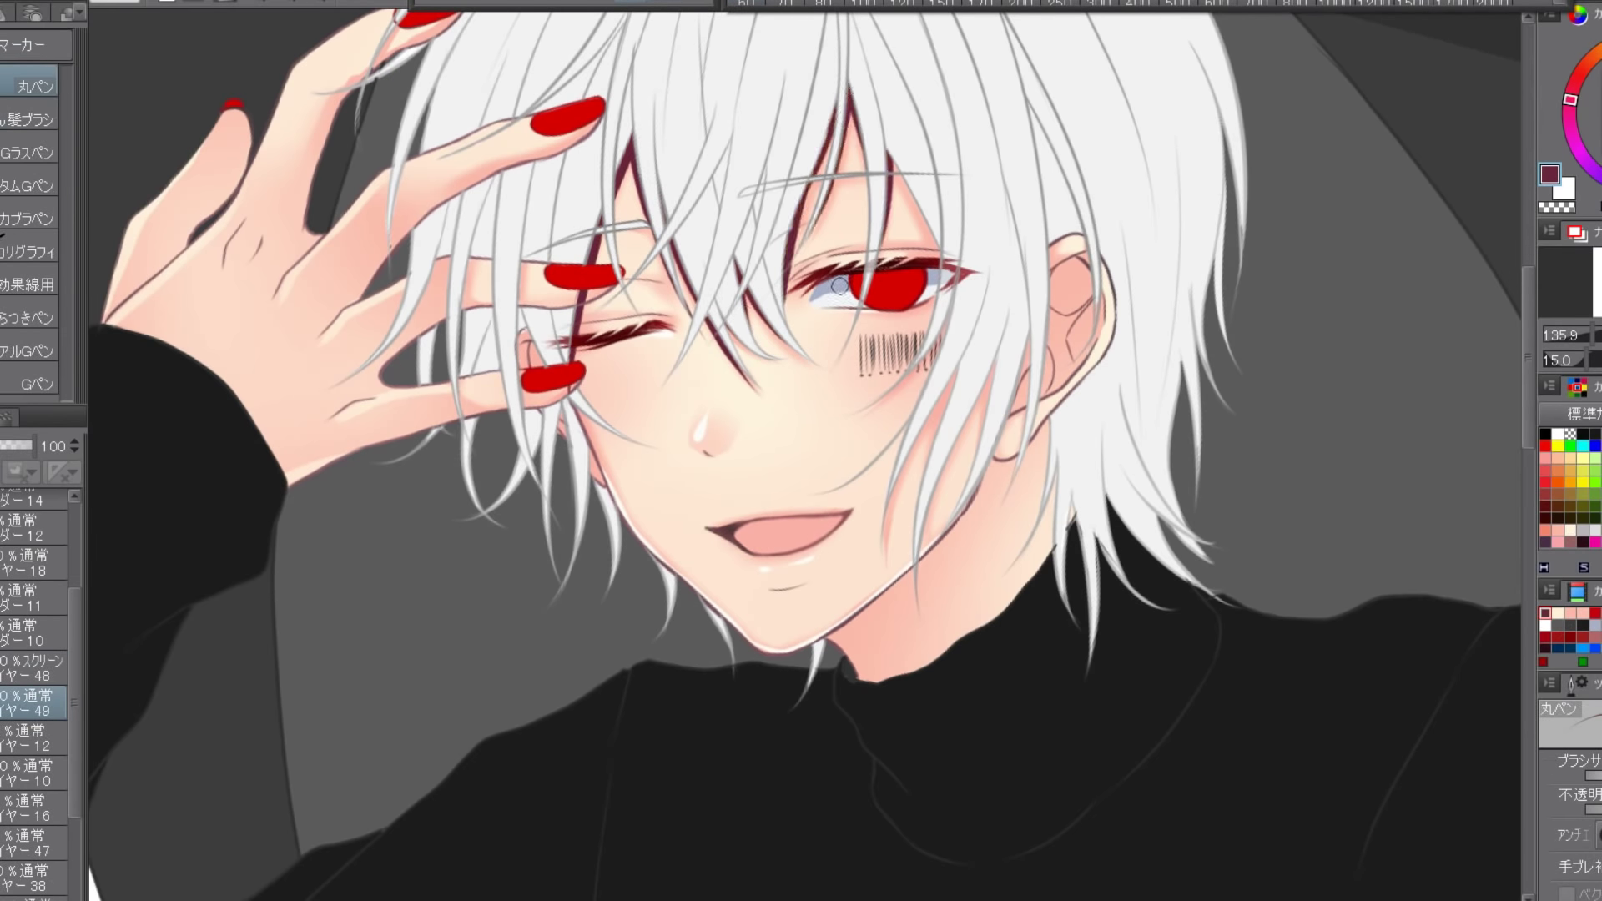
drag(939, 162, 892, 254)
drag(993, 363, 930, 513)
drag(955, 372, 887, 571)
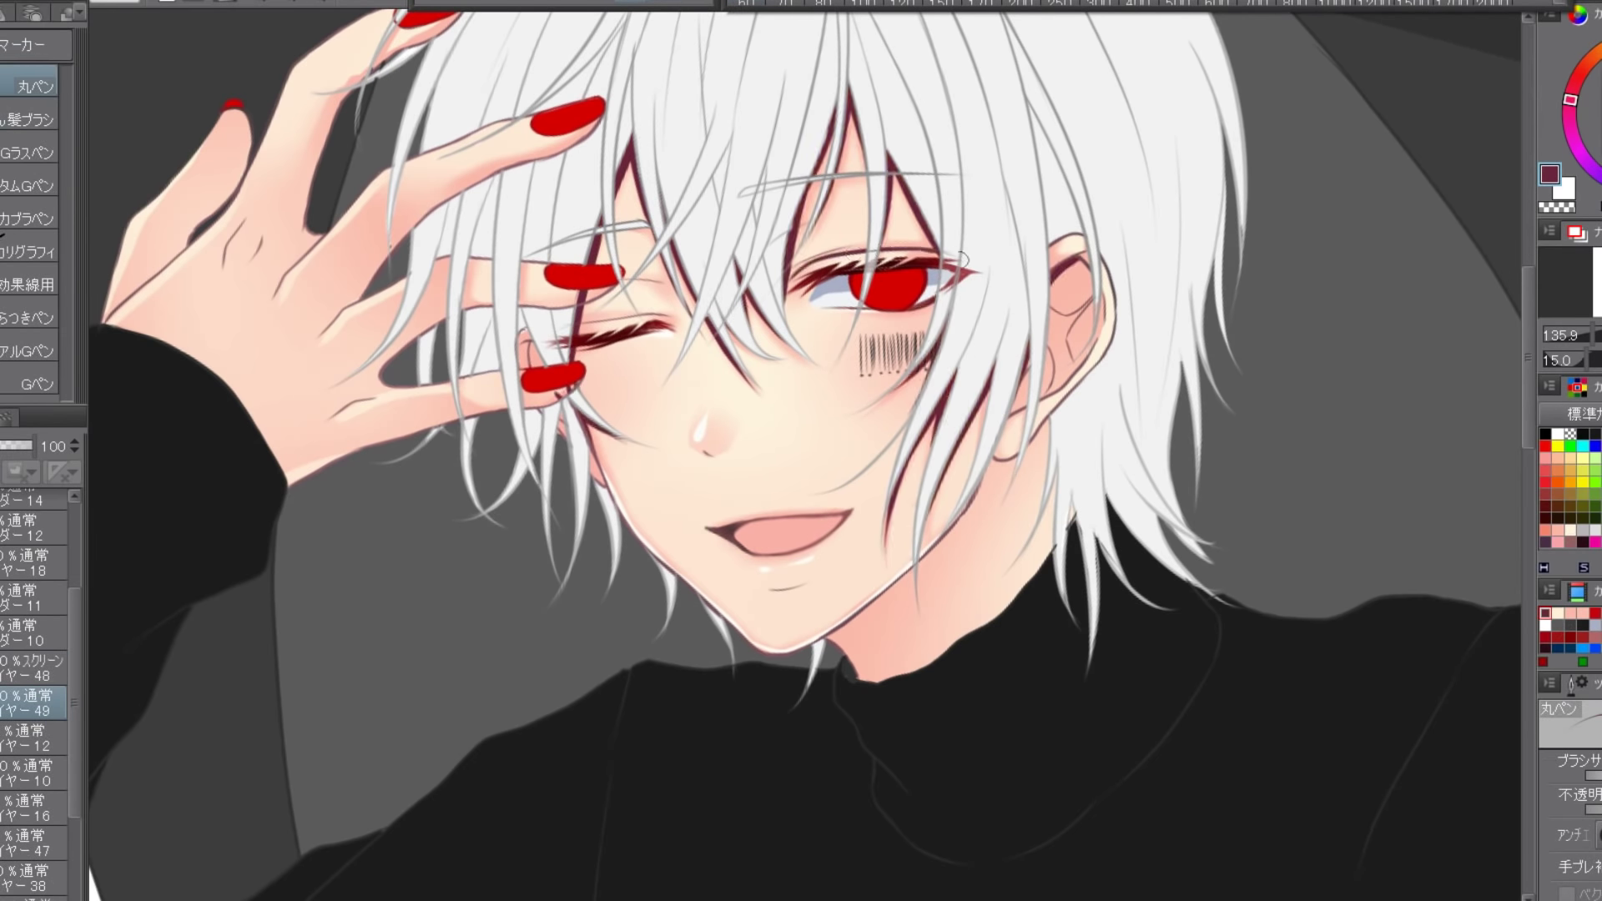
- Paint a dark maroon shadow on the neck beneath the jaw and lower the shadow layer's opacity to 48%
mouse_move(834, 641)
mouse_down()
mouse_move(959, 500)
mouse_move(842, 660)
mouse_up()
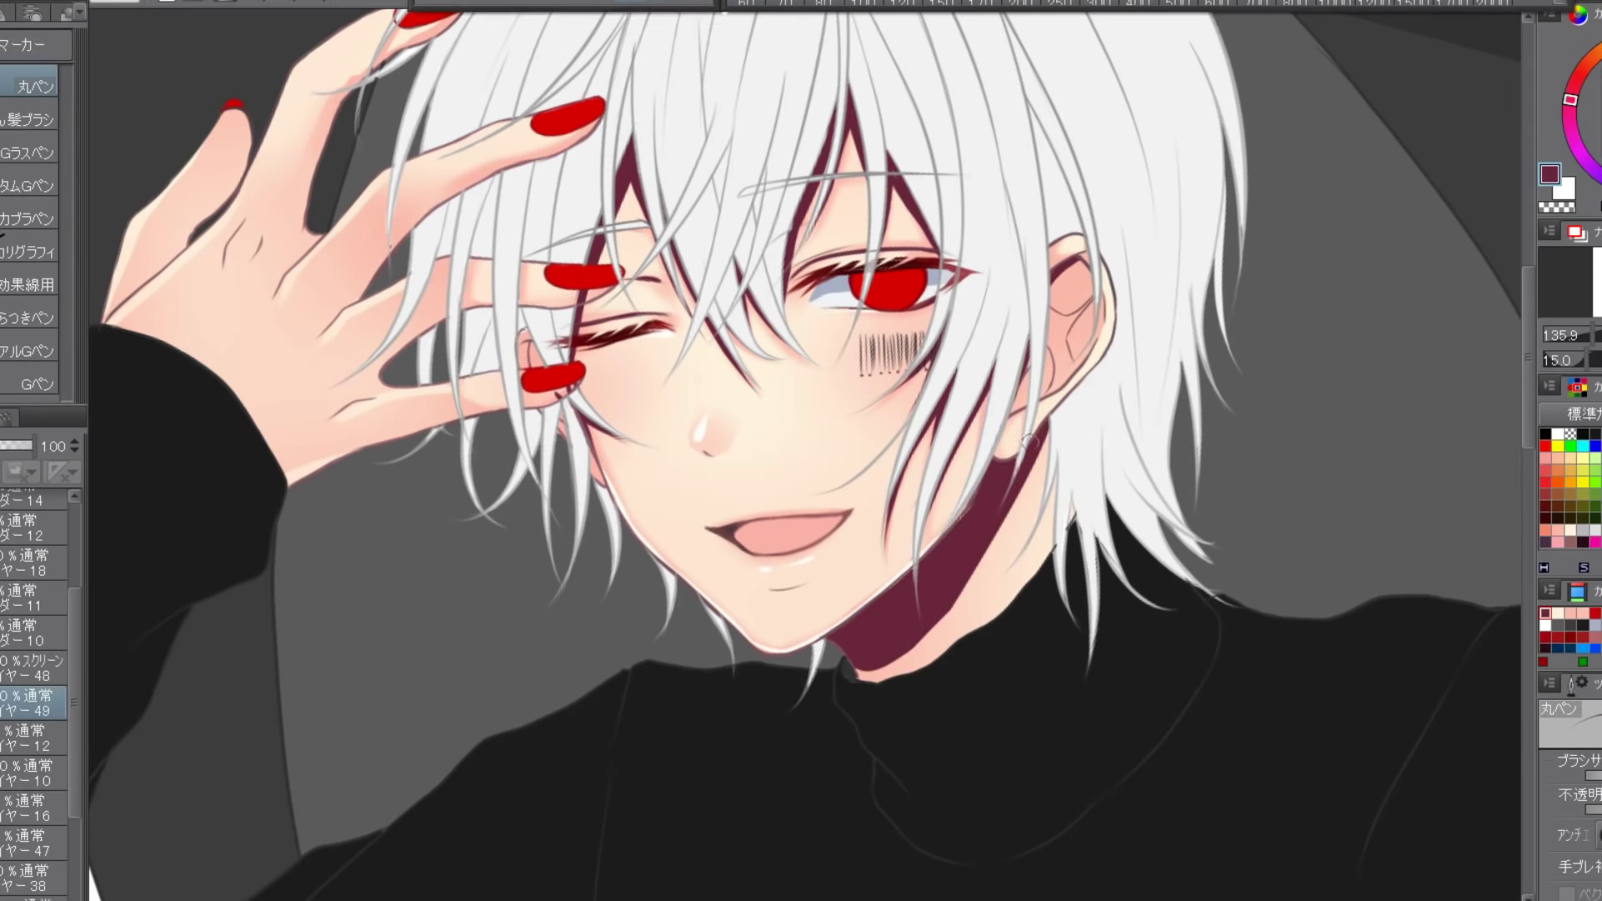
key(e)
drag(32, 447, 4, 453)
key(p)
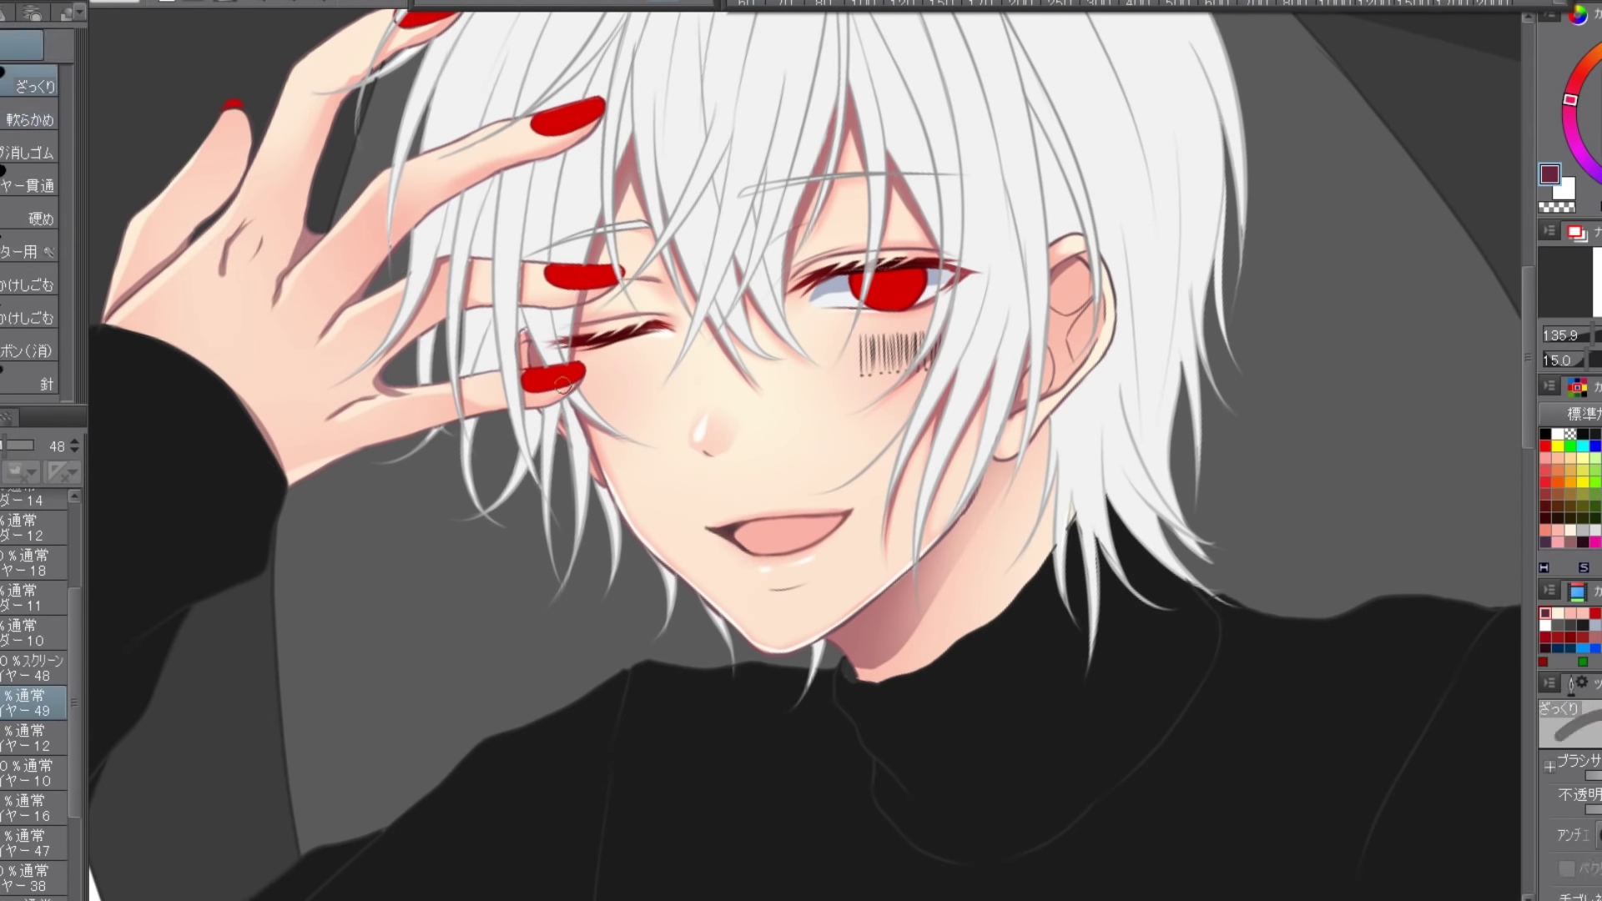
scroll(662, 301, up, 1)
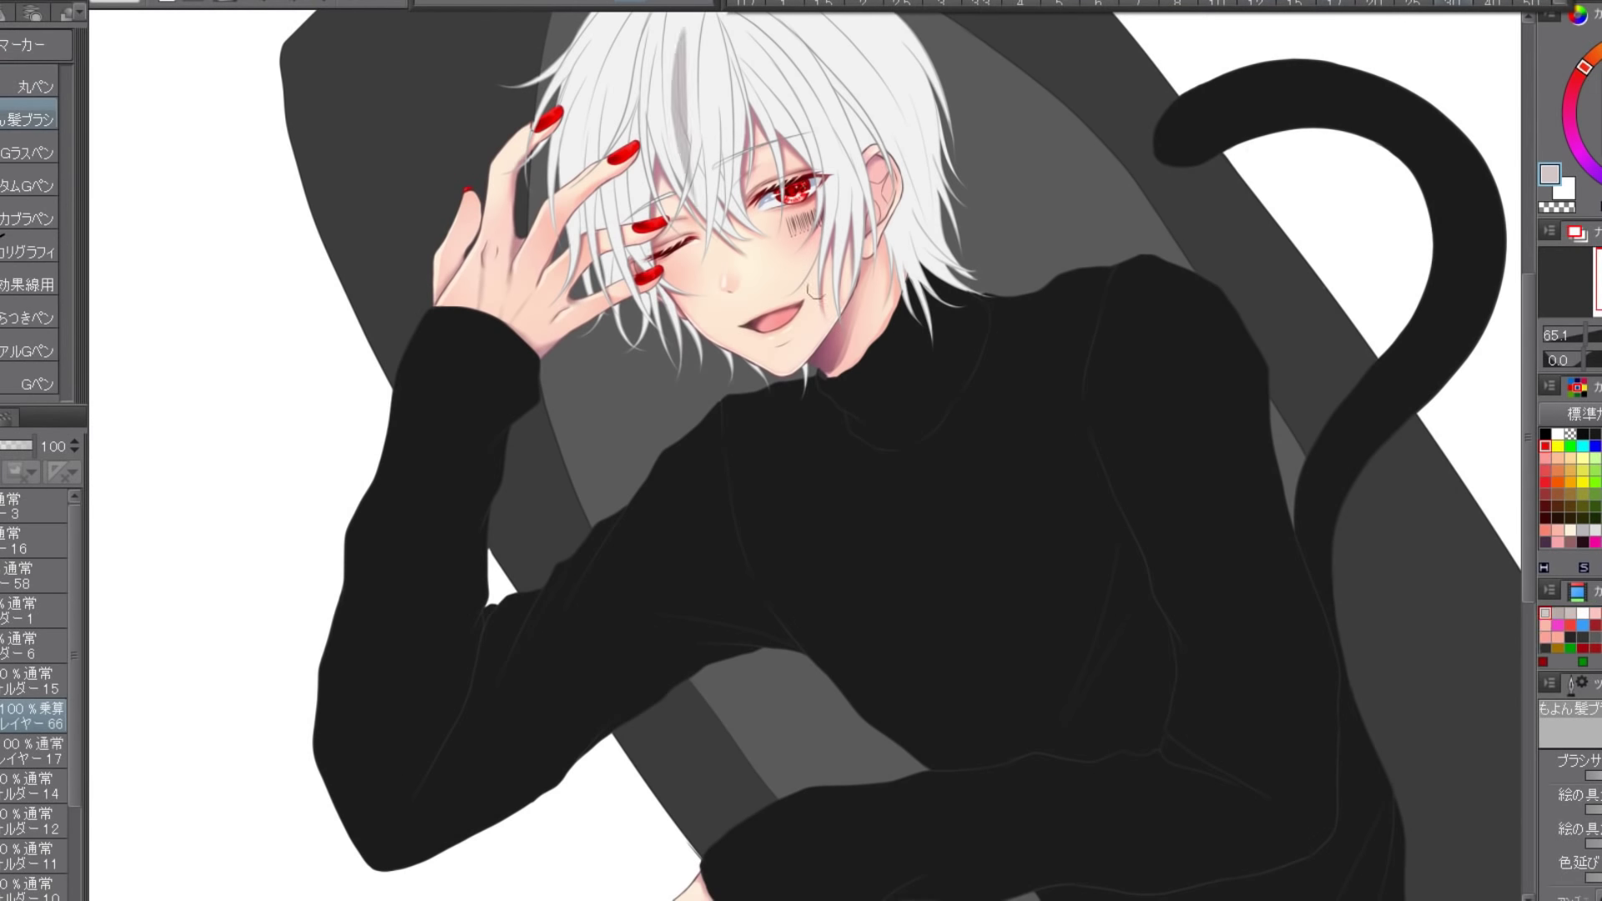
- Paint light grey strand shadows through the bangs on Multiply layer 66, mirroring the canvas view to work on the hair
scroll(597, 377, up, 5)
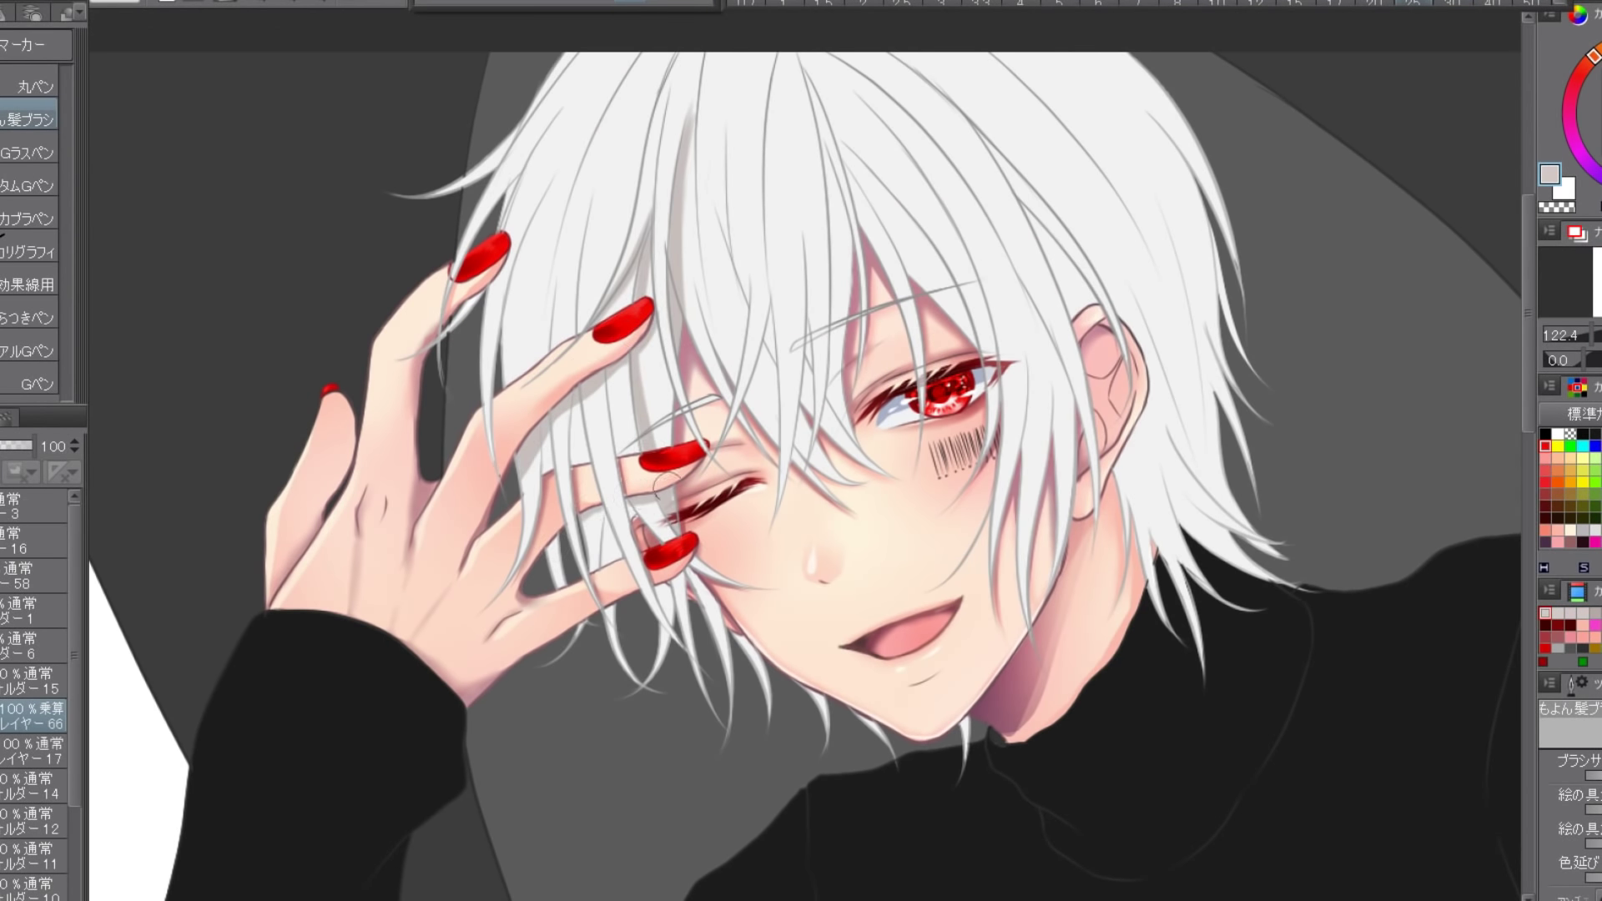
mouse_move(509, 234)
mouse_down()
mouse_move(717, 251)
mouse_move(562, 158)
mouse_move(818, 150)
mouse_move(725, 274)
mouse_move(839, 433)
mouse_move(603, 296)
mouse_up()
key(ctrl+h)
drag(1084, 150, 884, 534)
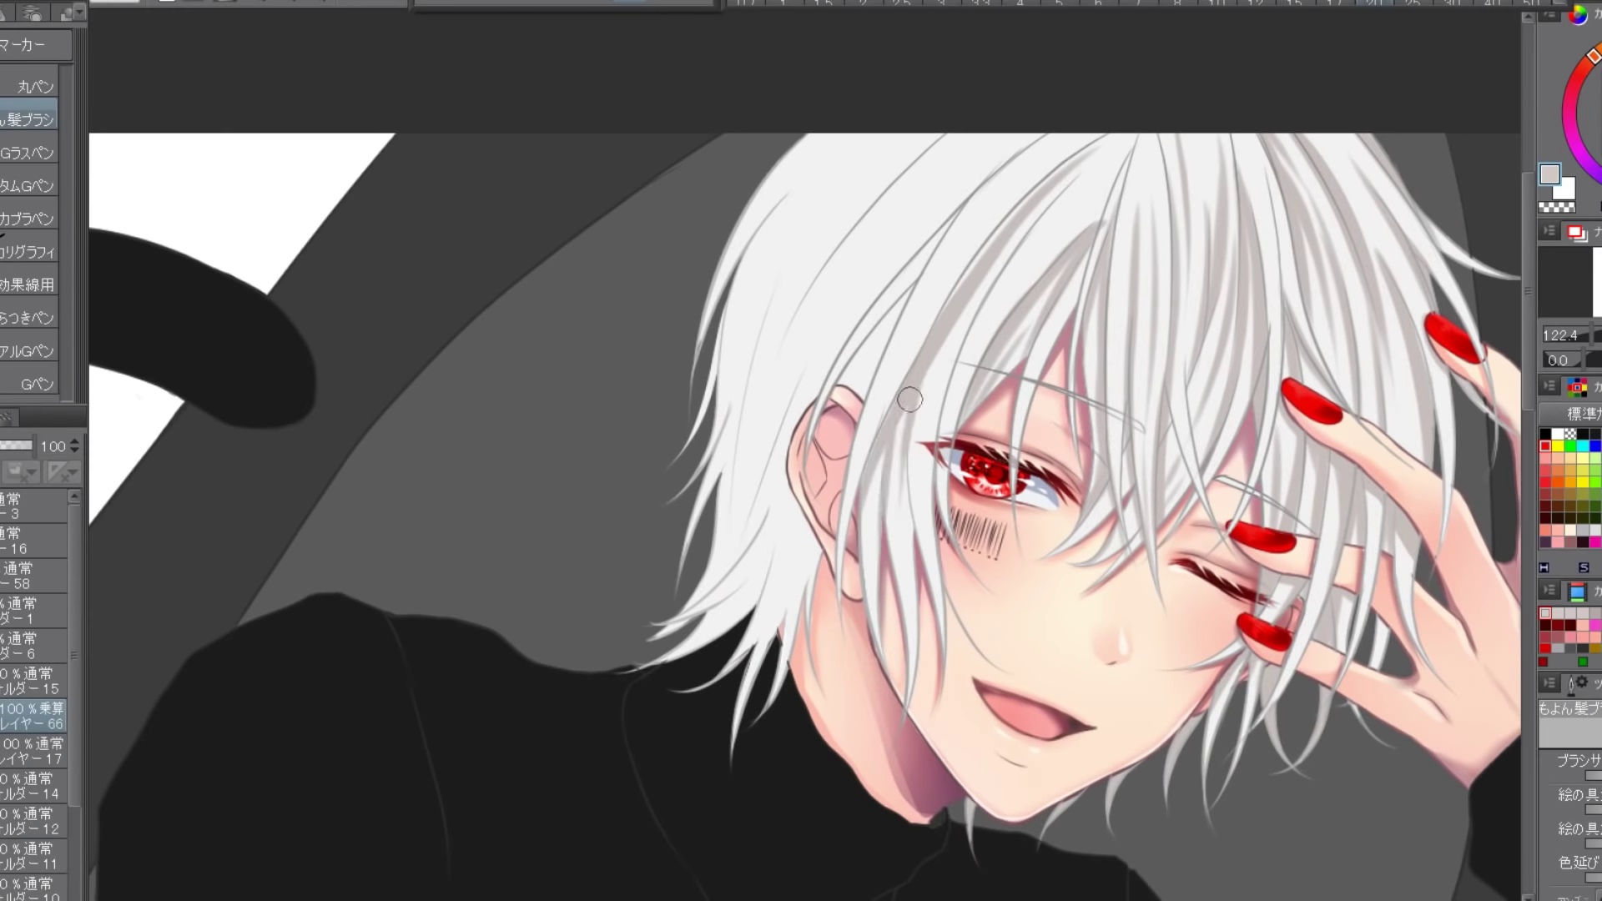
- Shade the side and back hair around the ear with light grey strands, and flip the canvas view back
mouse_move(1001, 142)
mouse_down()
mouse_move(914, 551)
mouse_move(930, 609)
mouse_up()
drag(784, 475, 803, 558)
drag(926, 234, 805, 409)
drag(842, 258, 688, 613)
drag(946, 138, 755, 396)
drag(884, 138, 709, 488)
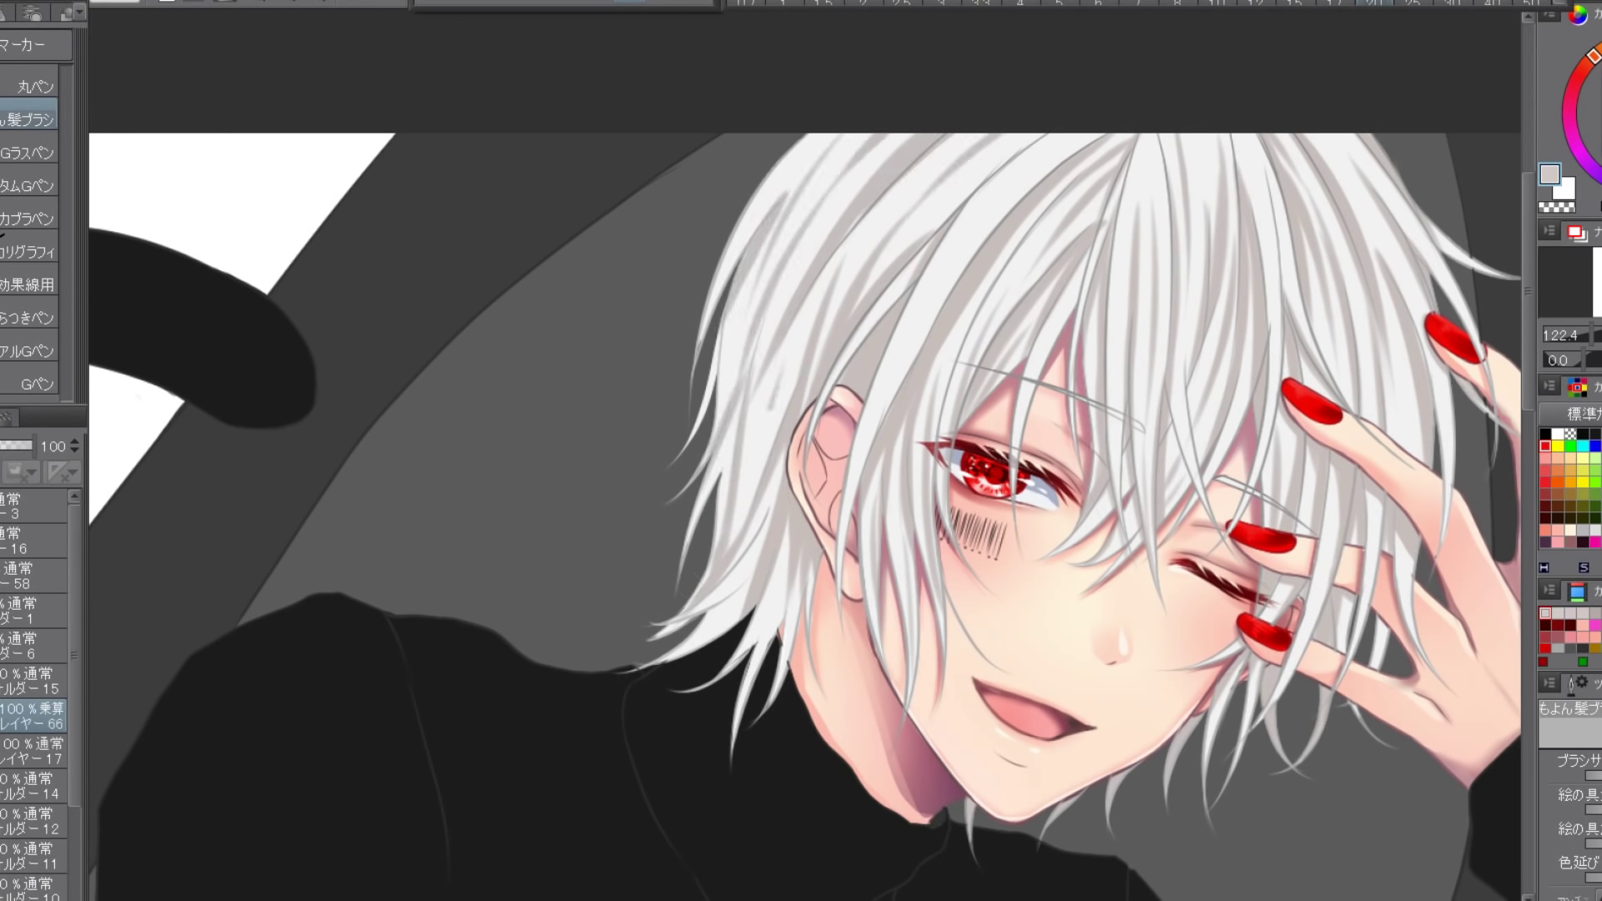
key(e)
key(ctrl+h)
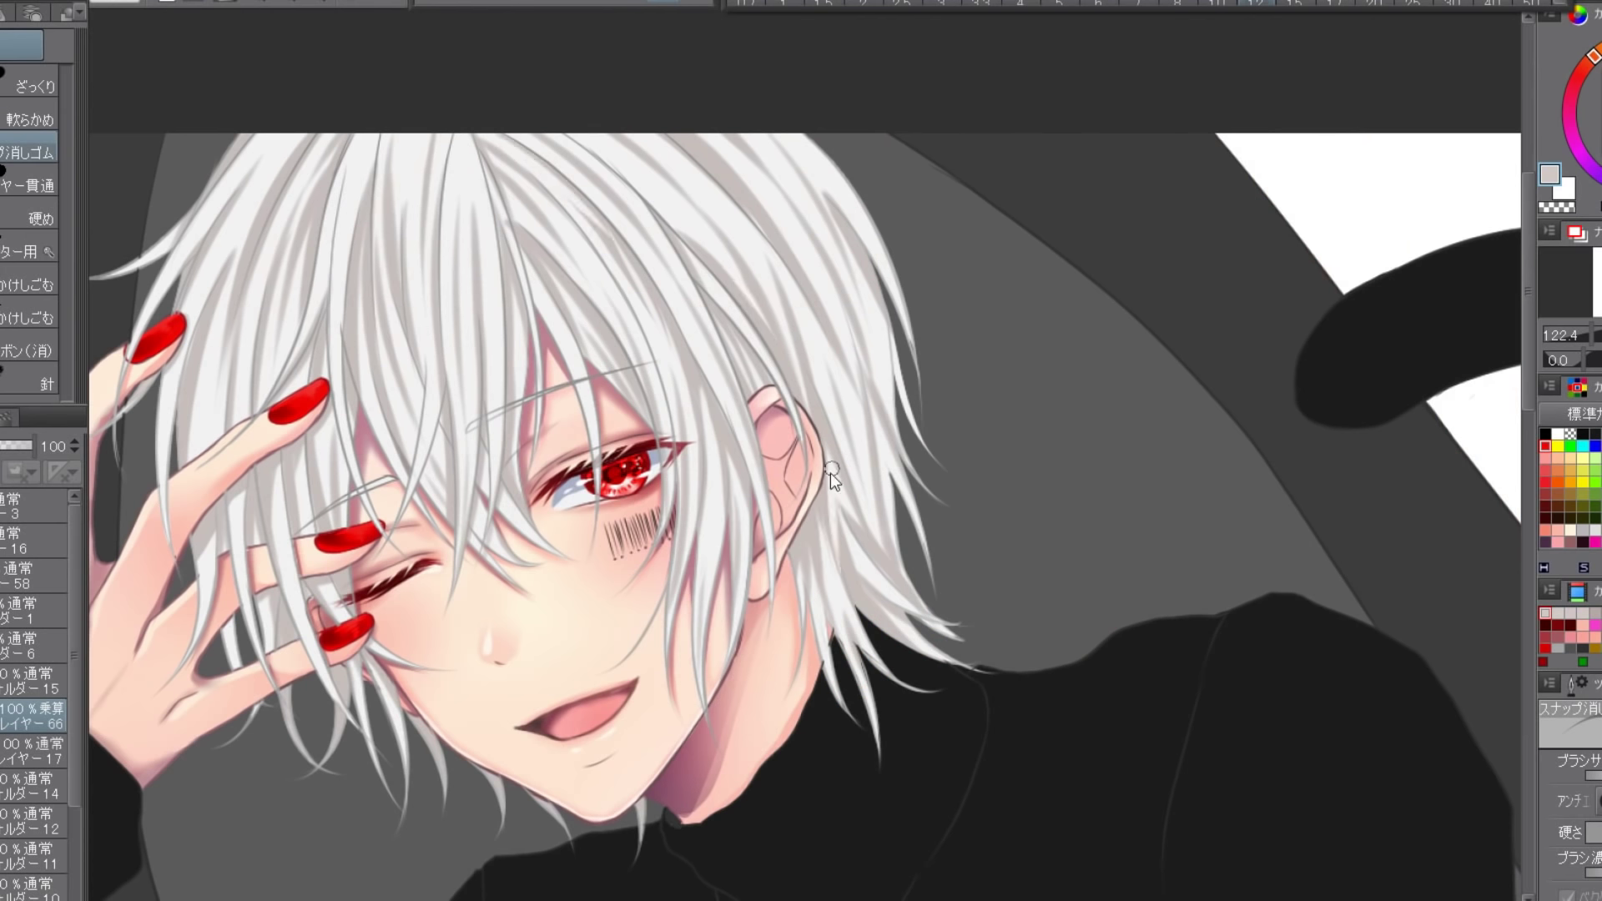
- Add a new Multiply layer and paint darker grey strand shadows across the crown and bangs with the hair brush
key(p)
scroll(749, 194, down, 2)
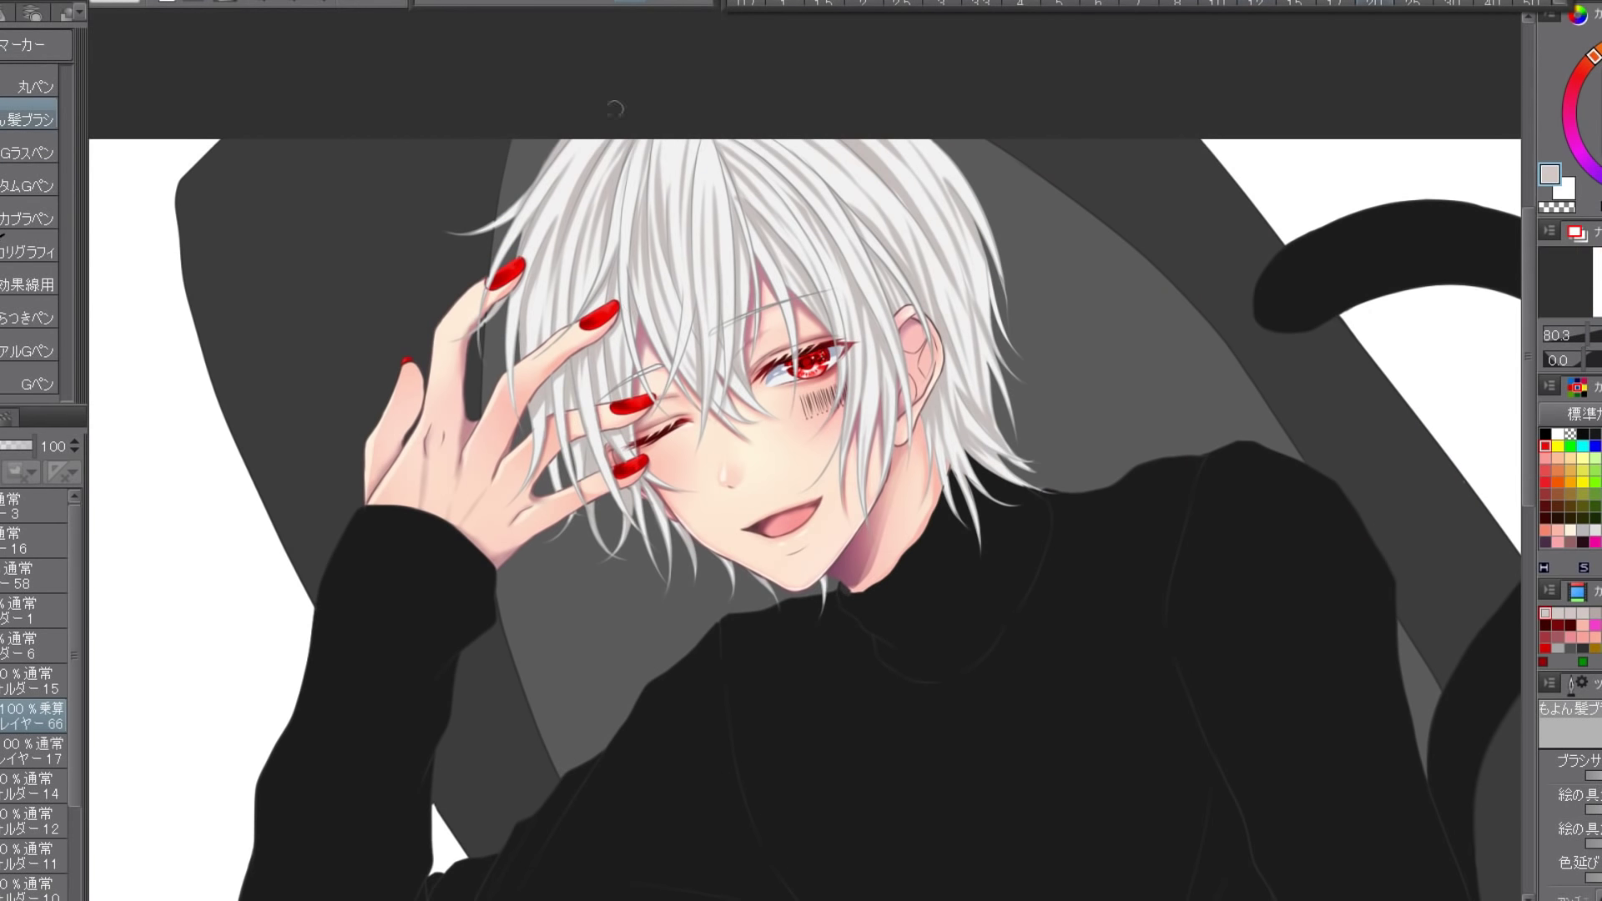
key(ctrl+shift+n)
drag(576, 151, 667, 350)
drag(826, 151, 959, 392)
drag(534, 209, 719, 143)
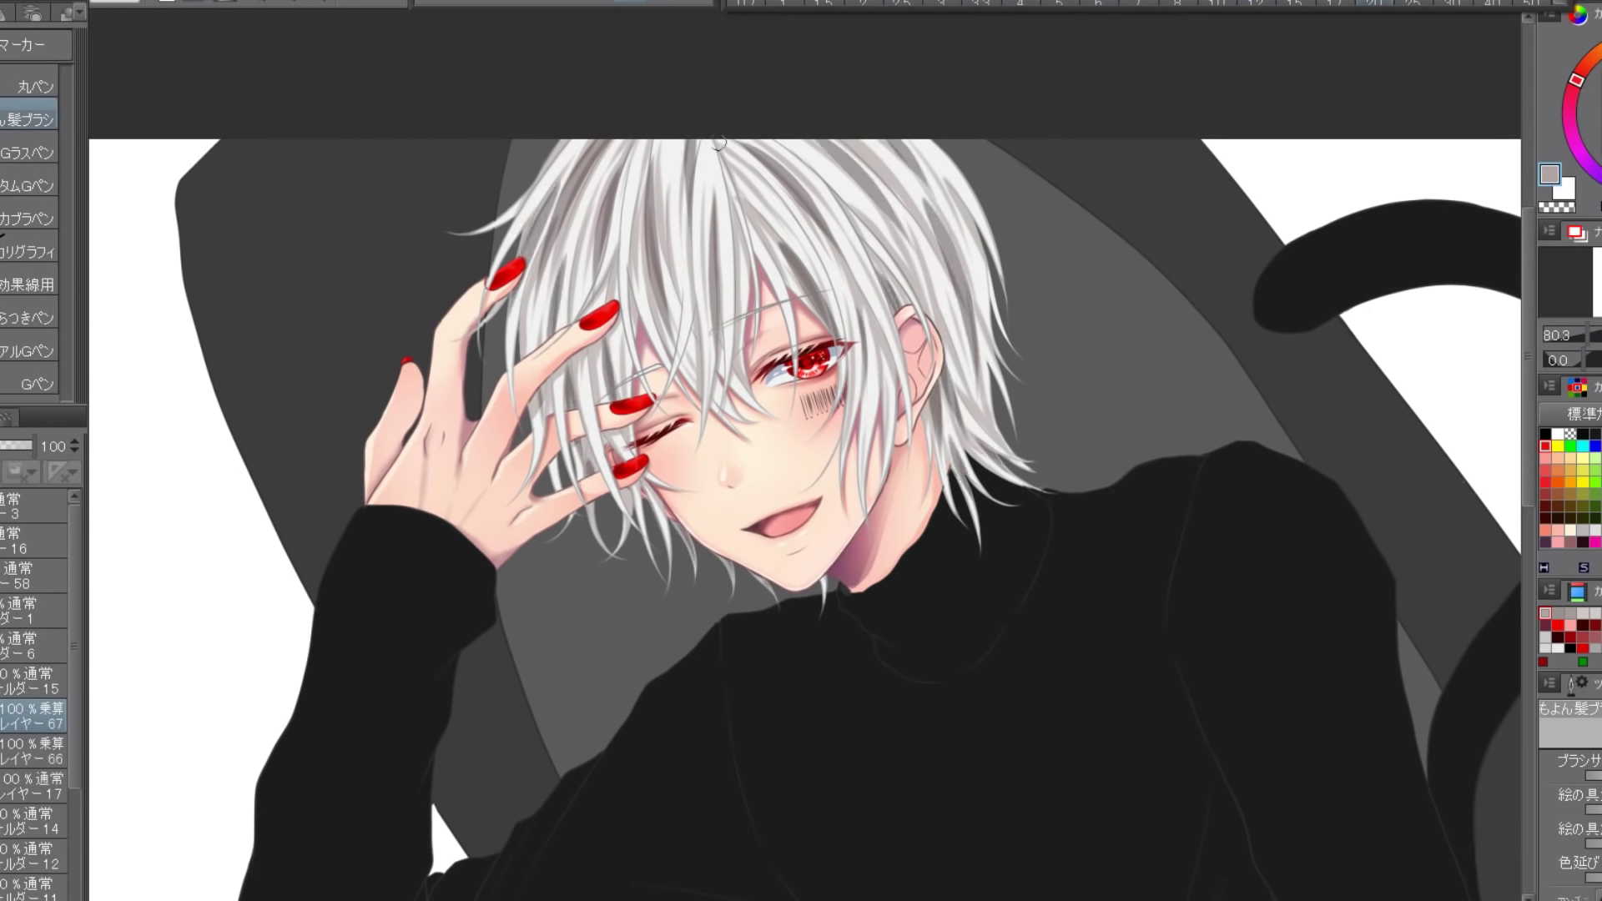
- Deepen the dark grey strands over the crown, above the open eye and behind the ear, then trim them with the eraser
drag(584, 150, 668, 342)
drag(750, 146, 826, 217)
drag(934, 204, 976, 371)
drag(776, 258, 839, 346)
key(e)
drag(543, 158, 584, 259)
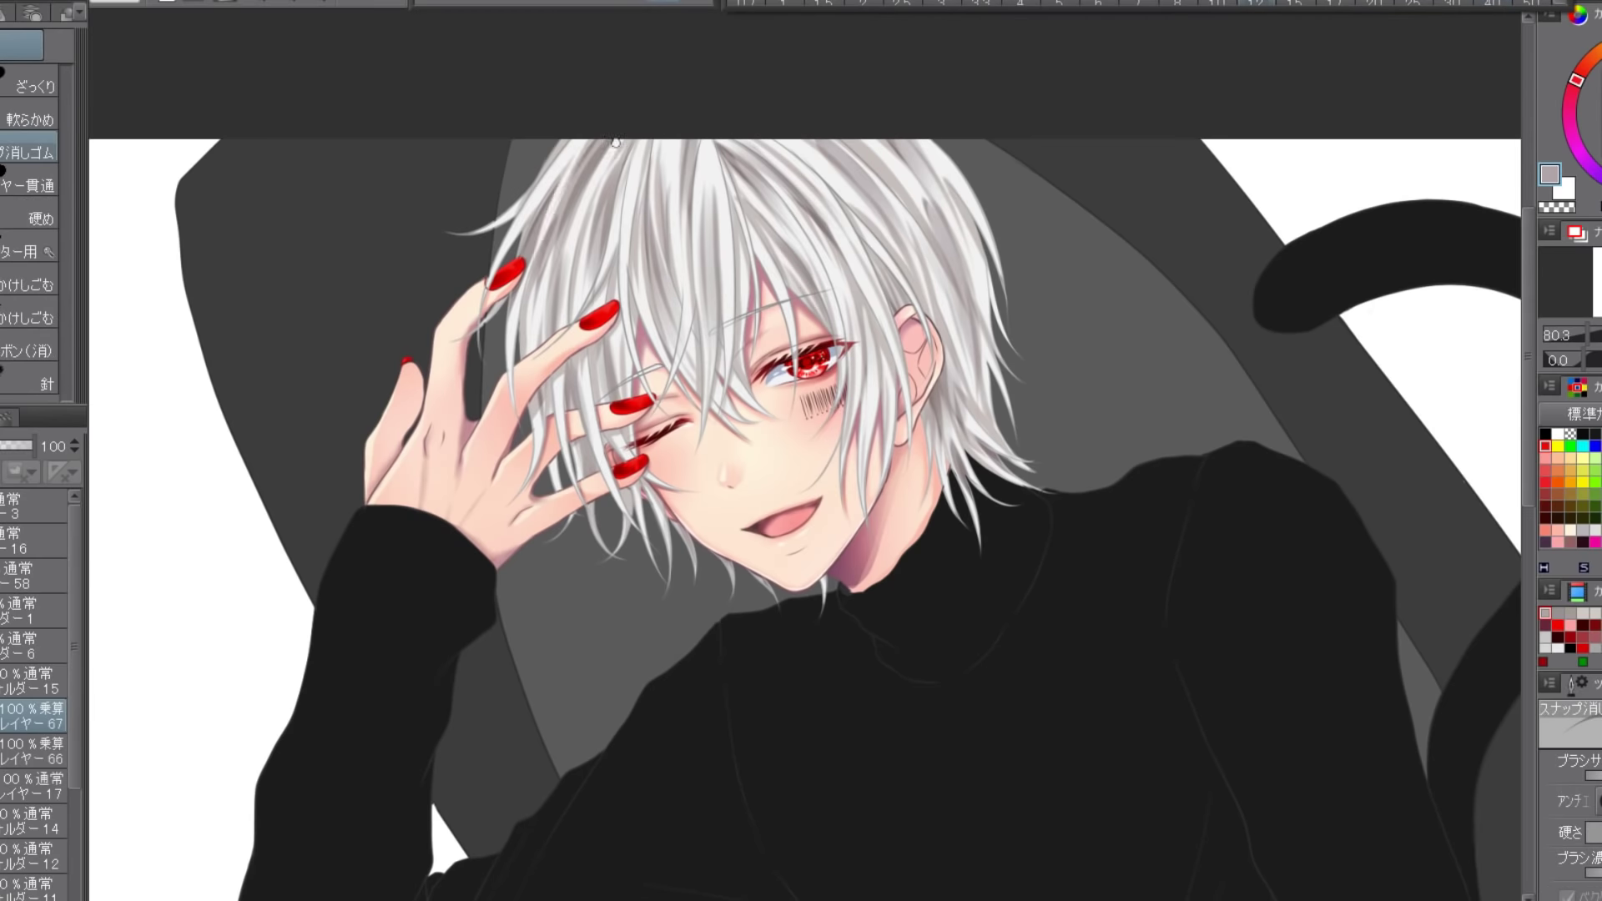
- Add a Screen layer above the hair shading, tint the hair with the soft airbrush in blue, and adjust the layer's opacity
scroll(621, 536, down, 2)
key(b)
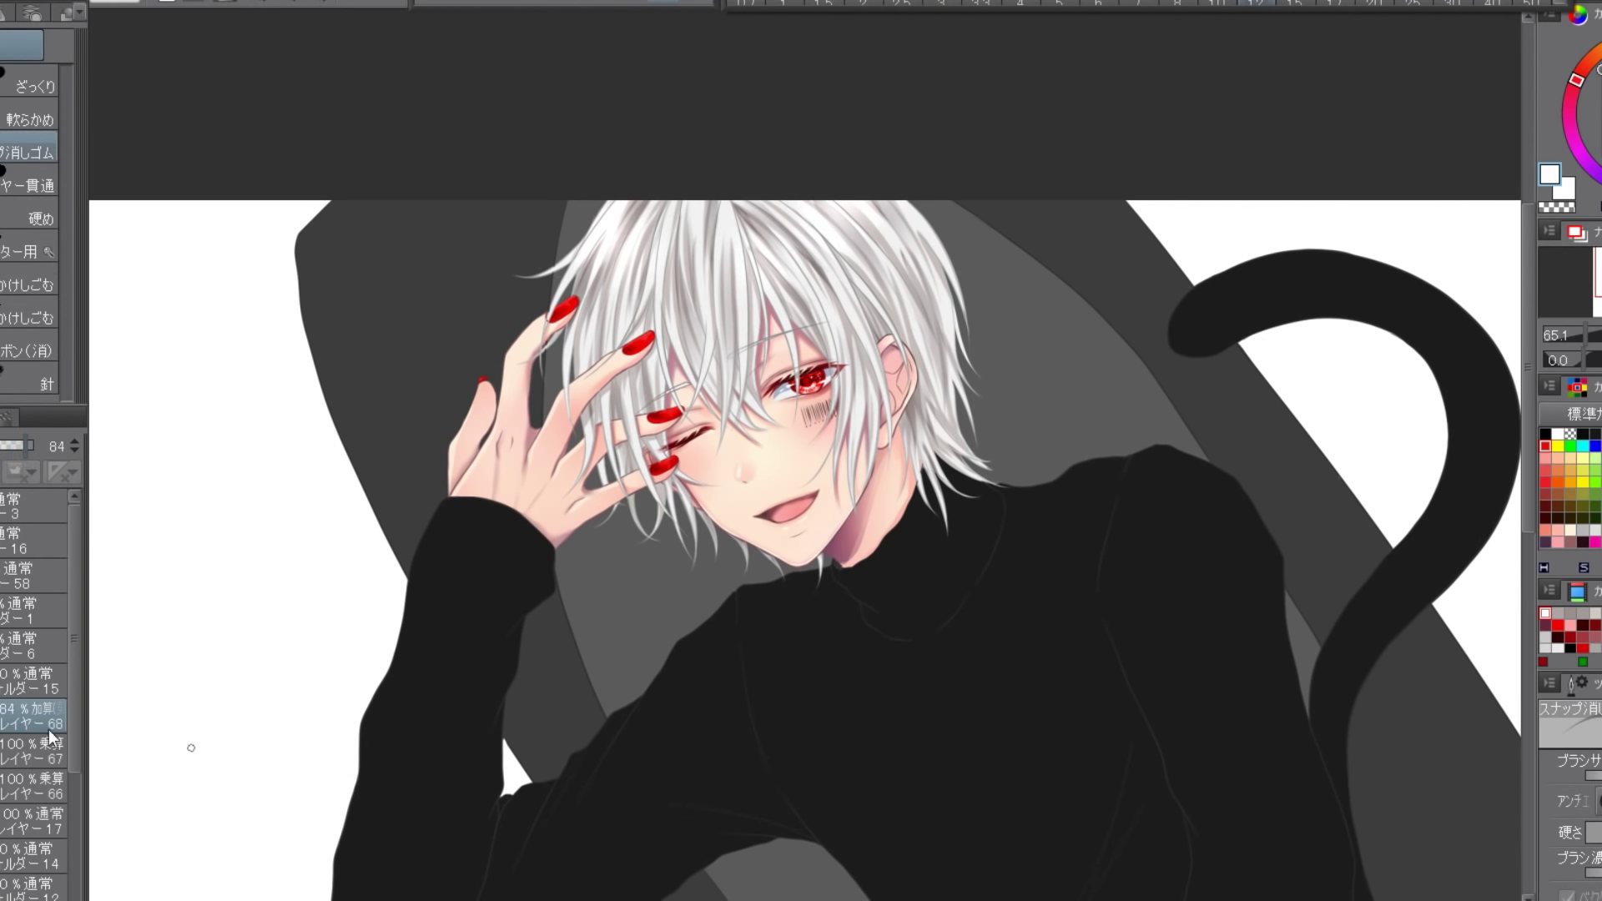
key(ctrl+shift+n)
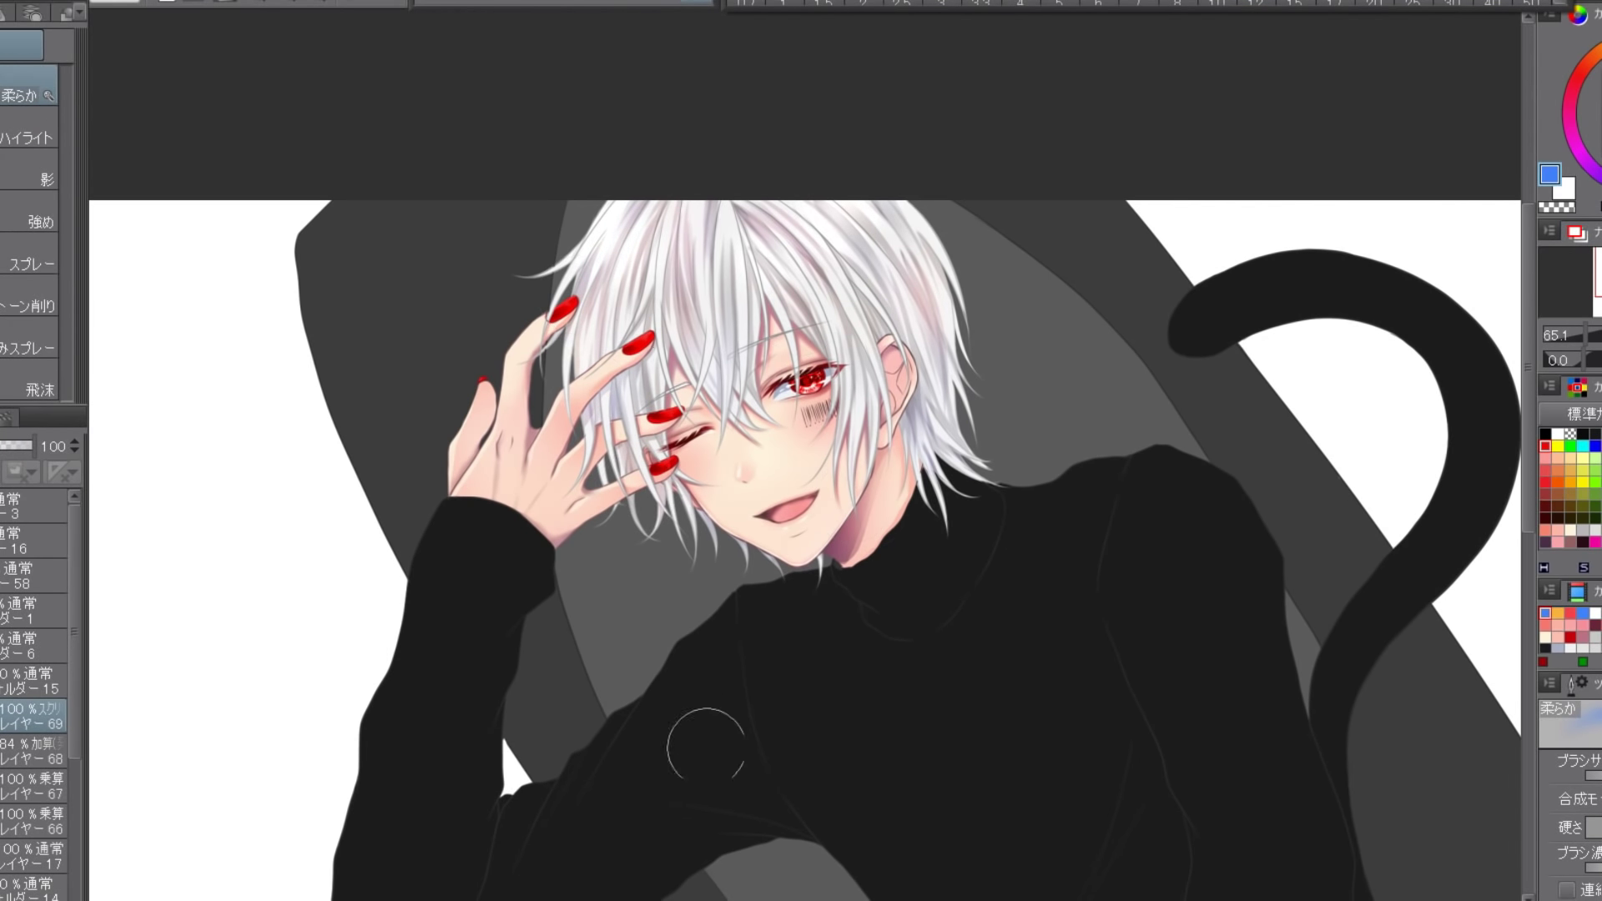
drag(32, 446, 23, 447)
drag(1581, 335, 1591, 342)
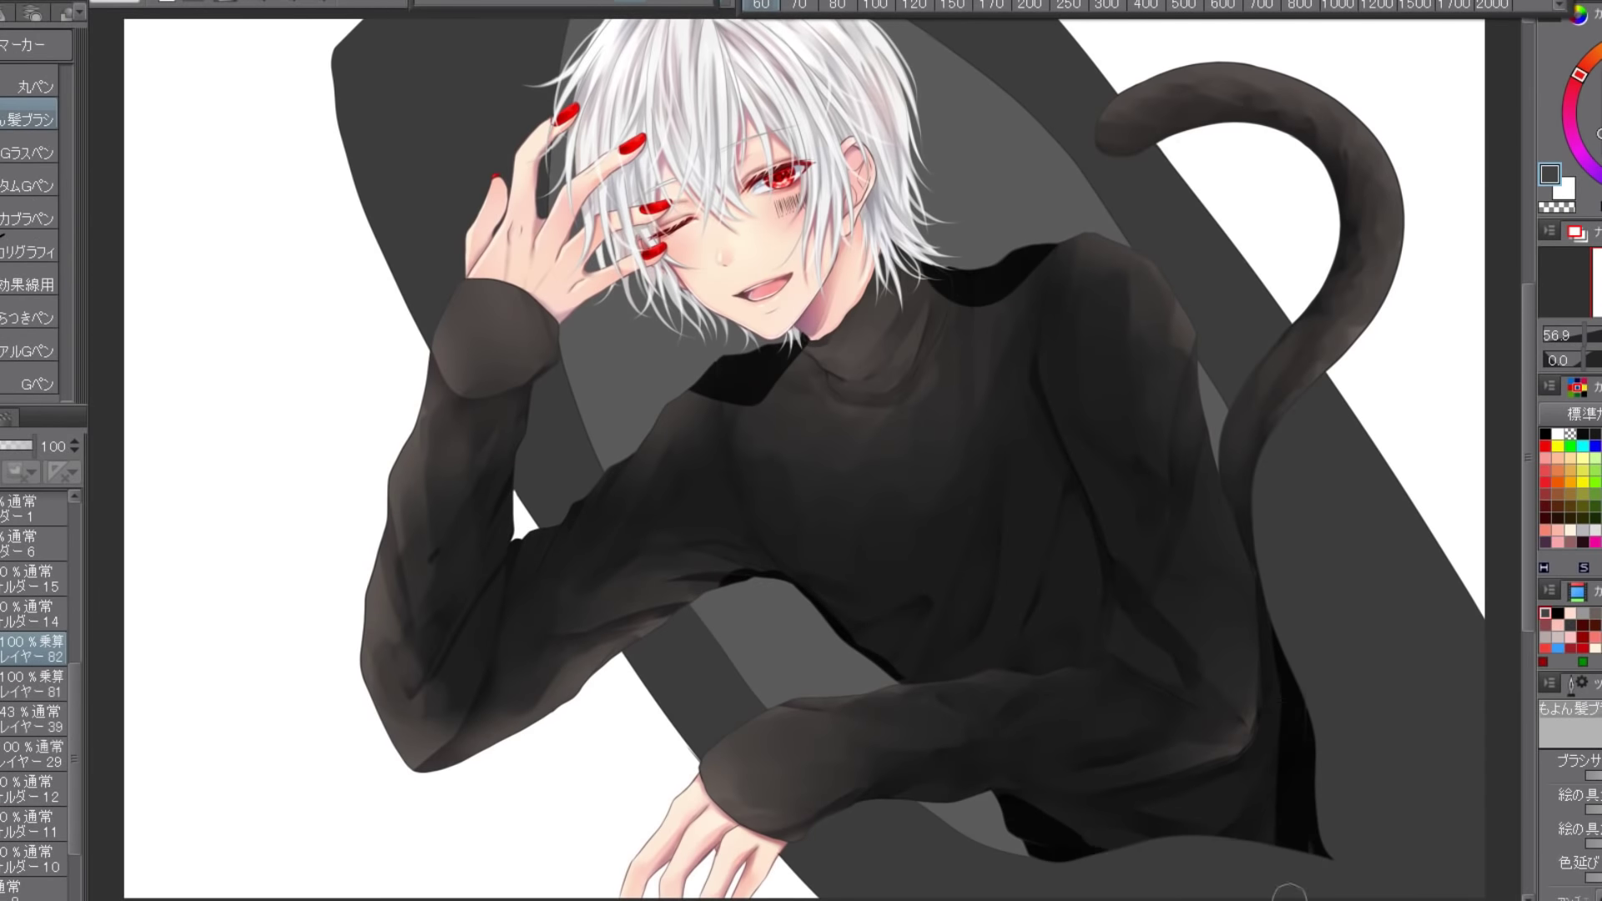
- Soften the black sweater shadows at the hem and shoulders with the soft eraser, then choose the soft watercolour brush
key(b)
drag(1284, 709, 1316, 751)
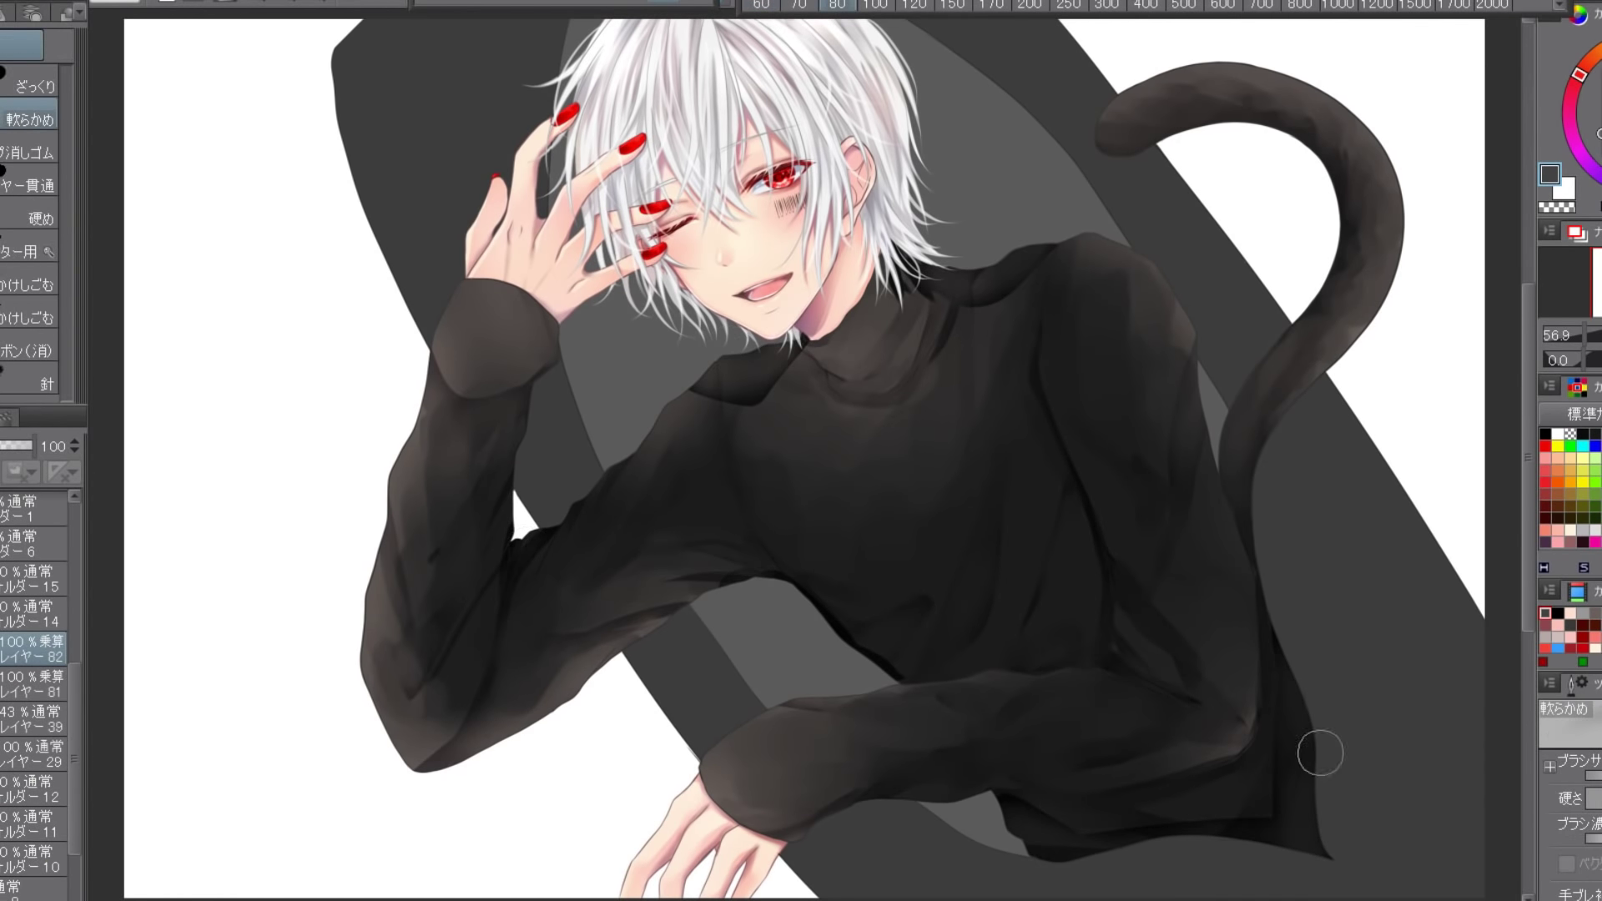
drag(734, 375, 926, 317)
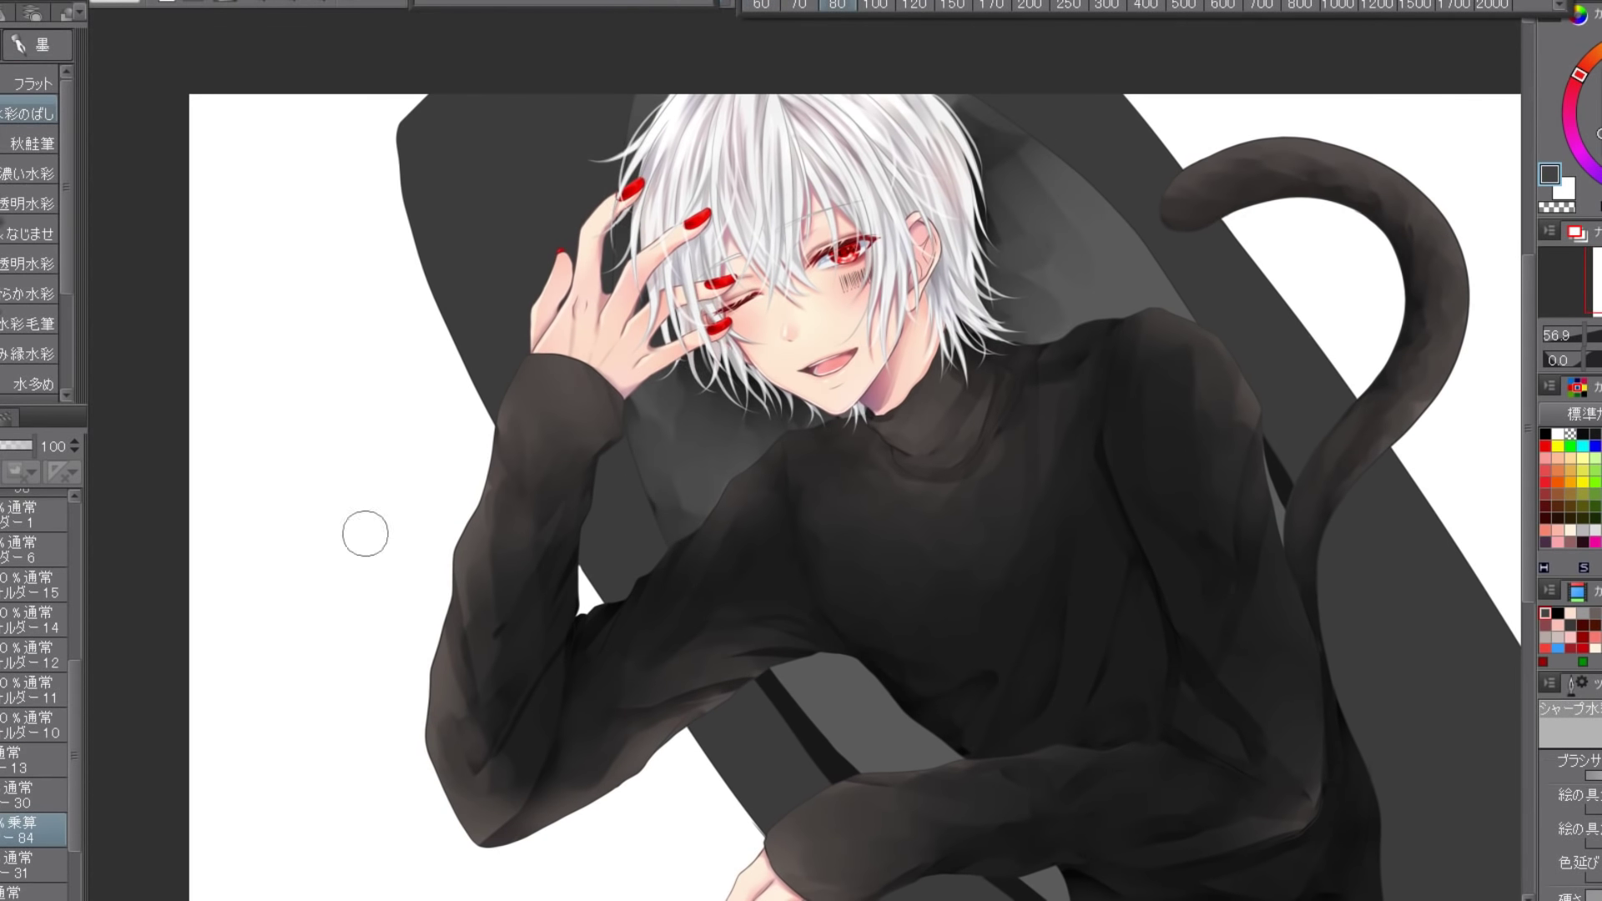
click(34, 293)
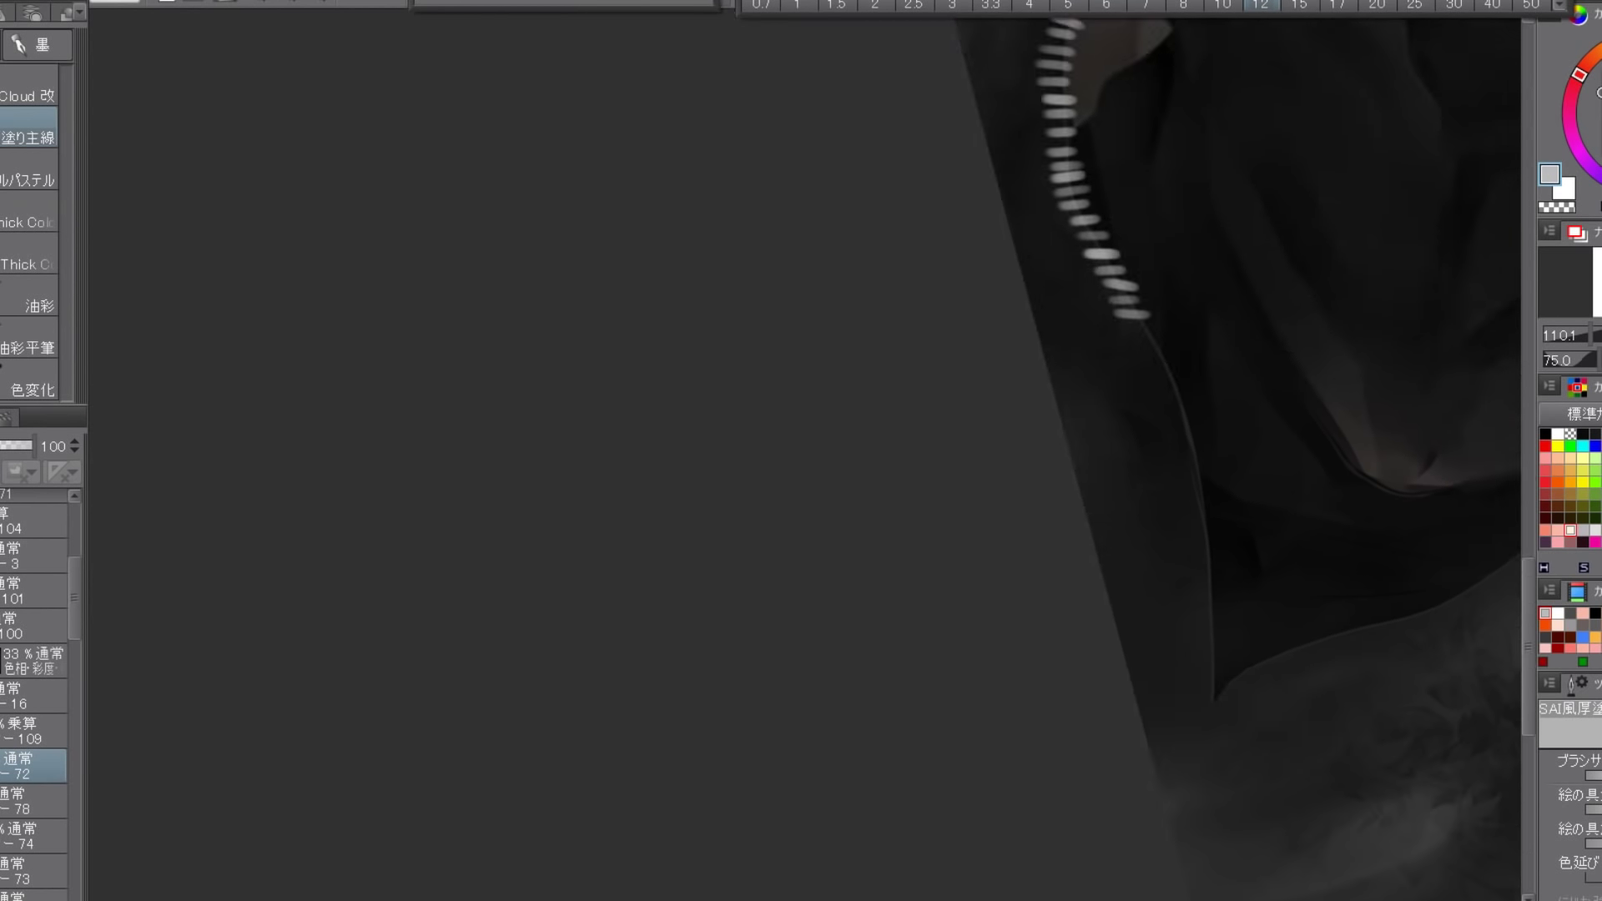
- Paint light grey stitches along the dark backdrop's inner edge on layer 72, then shade them with the soft airbrush on Multiply layer 109
mouse_move(814, 230)
mouse_down()
mouse_move(876, 517)
mouse_move(872, 593)
mouse_up()
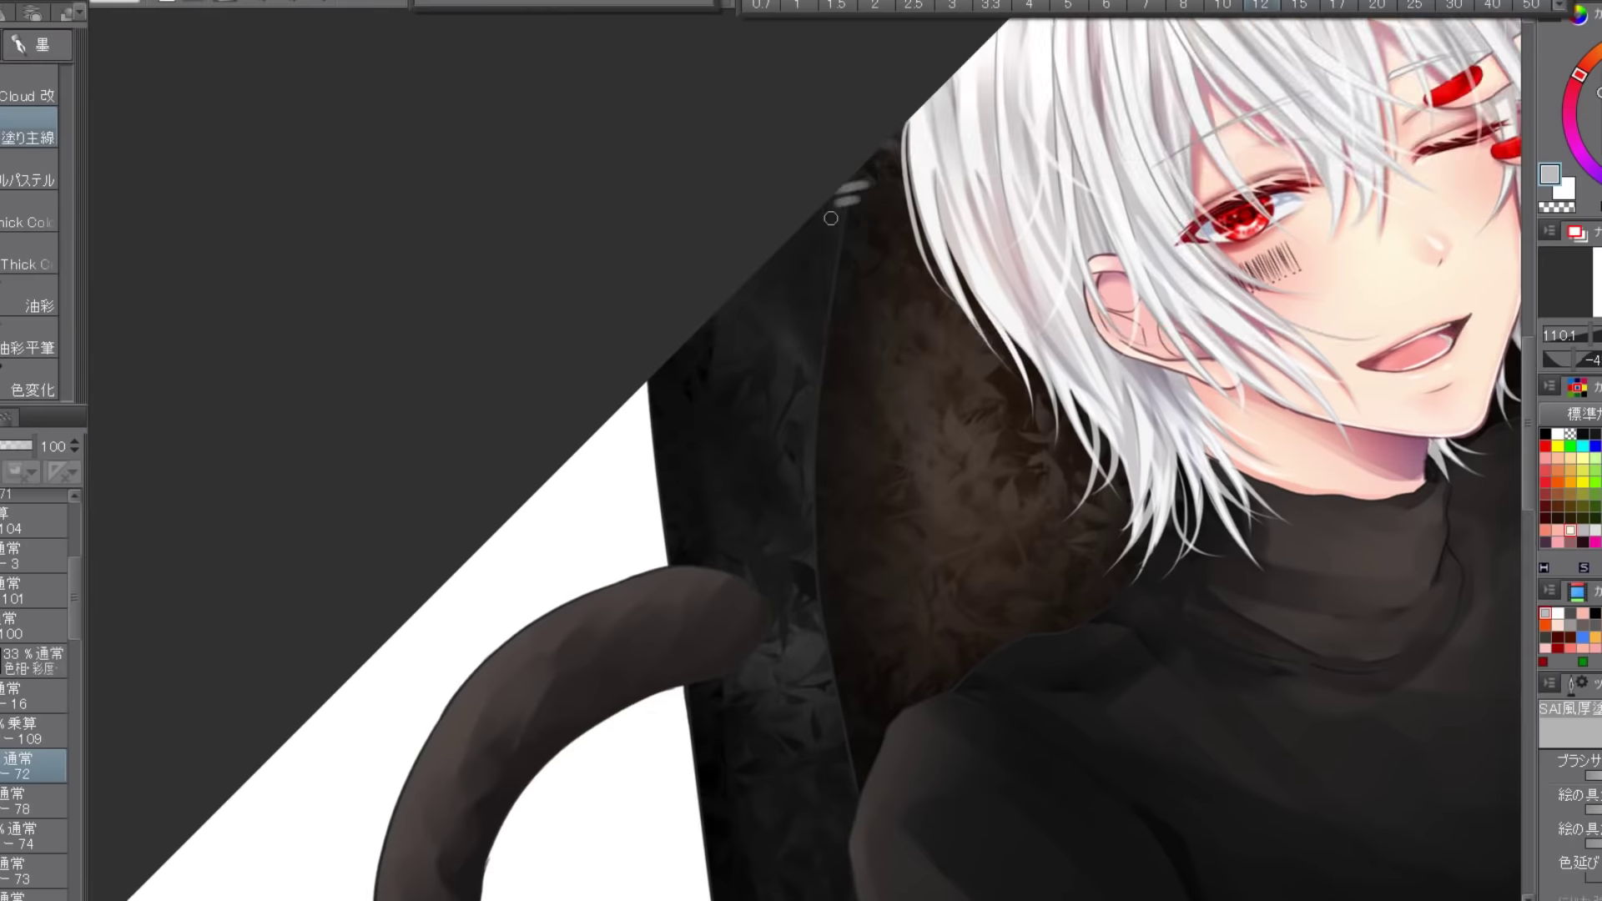
drag(853, 209, 810, 365)
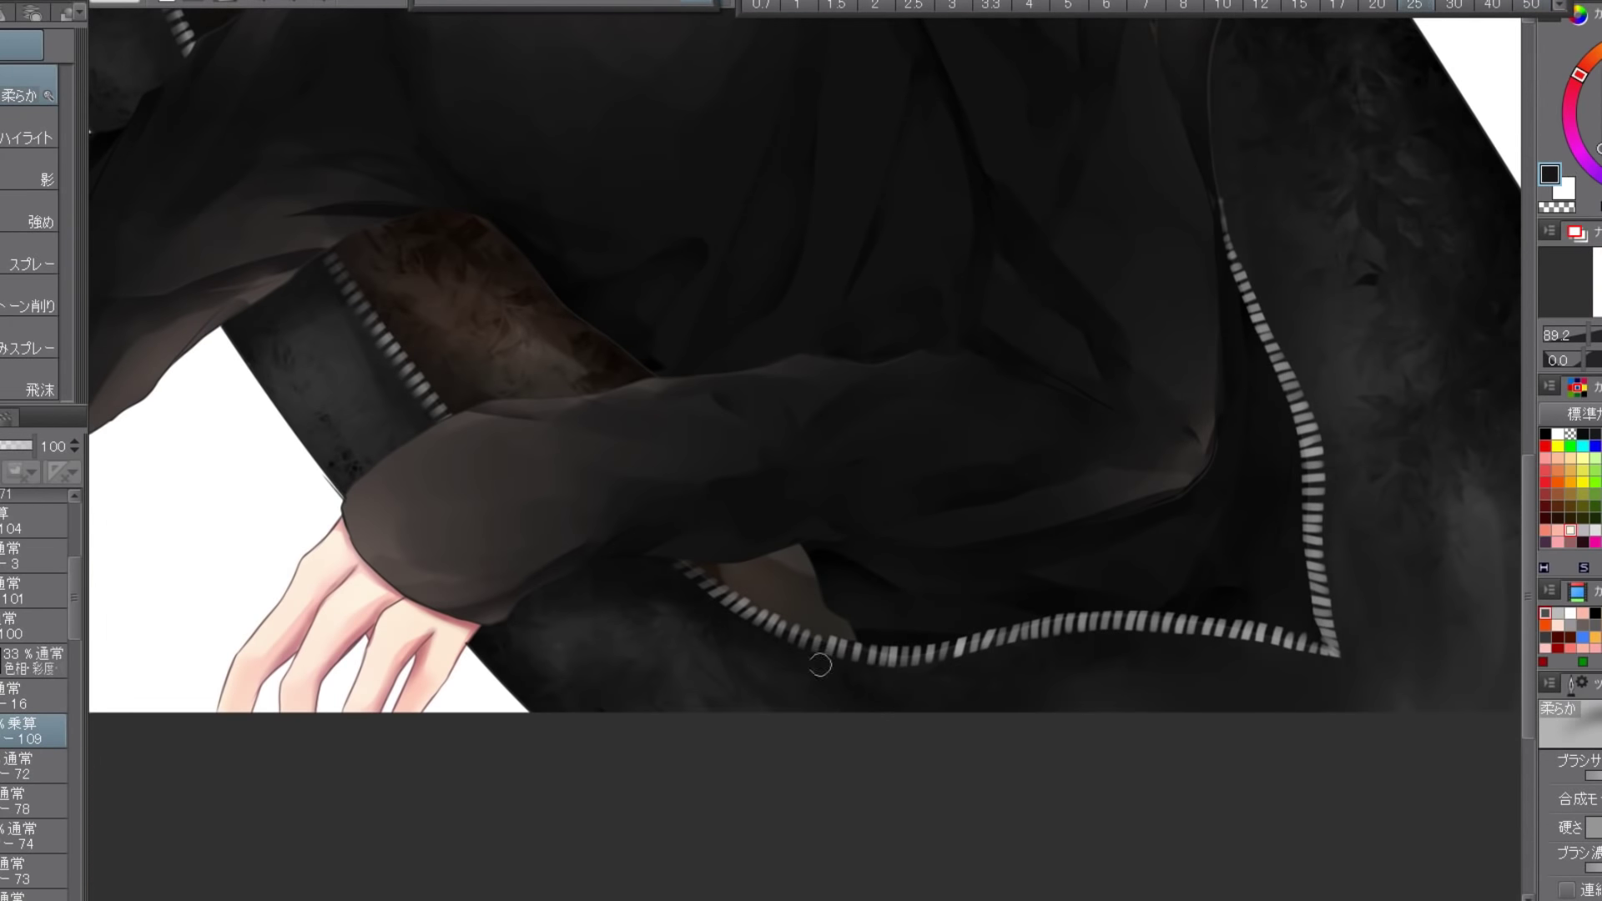
mouse_move(819, 665)
mouse_down()
mouse_move(1311, 434)
mouse_move(765, 588)
mouse_up()
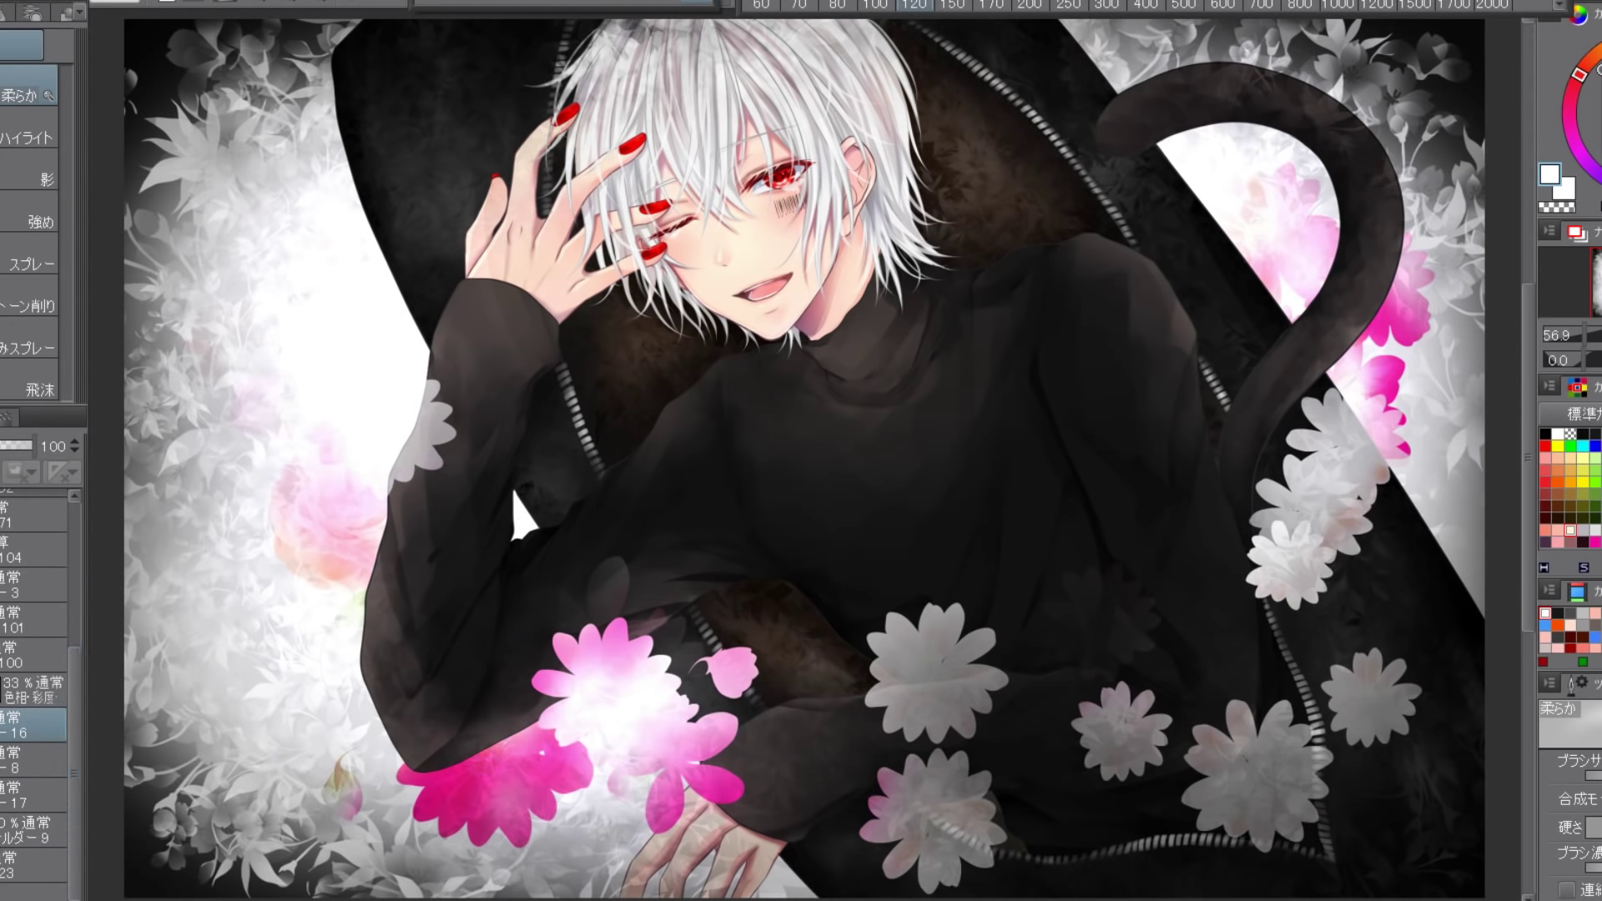
scroll(75, 741, up, 3)
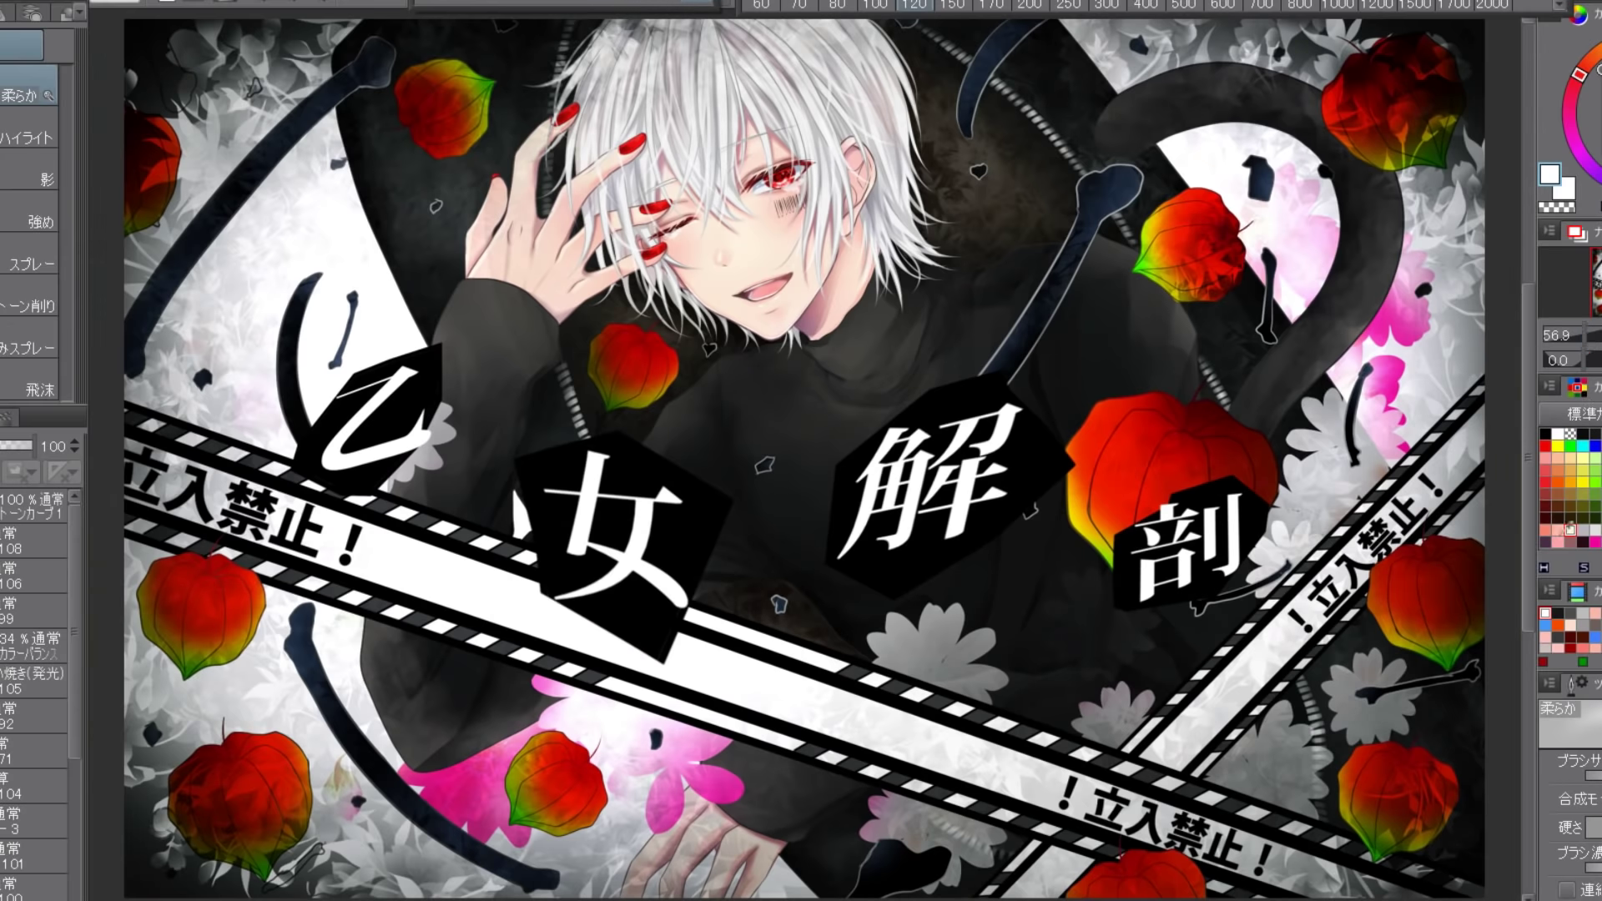
scroll(1175, 699, up, 3)
key(p)
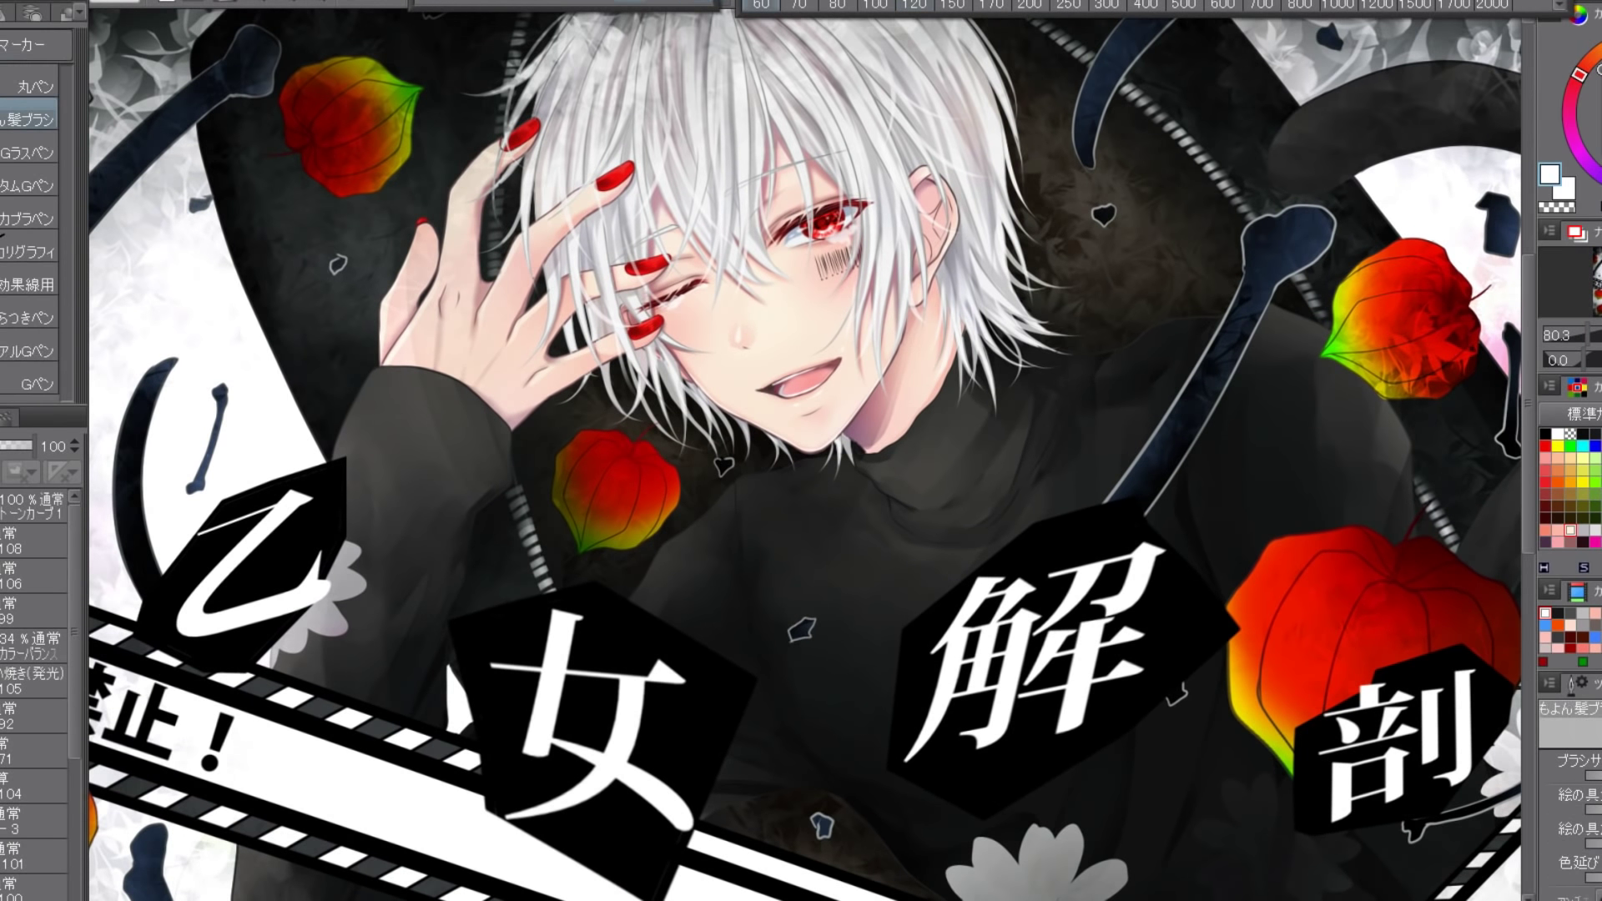